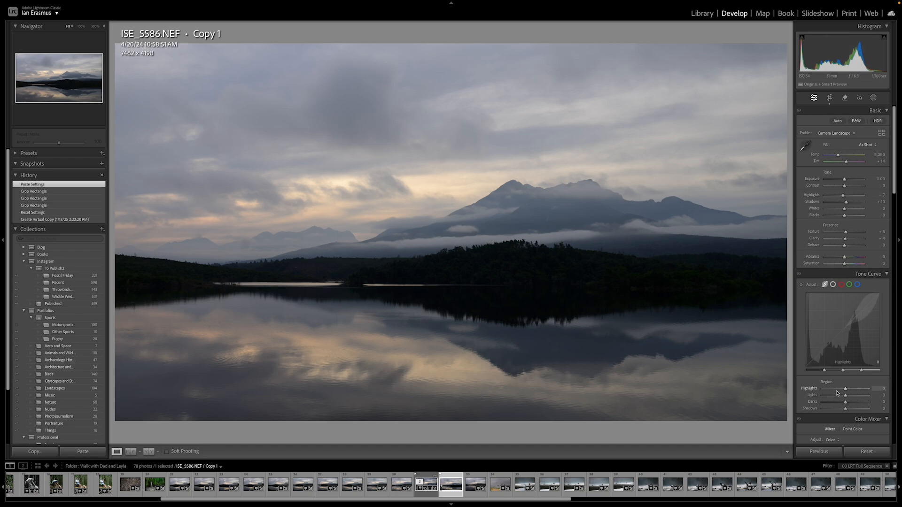
Create a Select Sky mask, and make a duplicate inverted mask from it for the mountains and water.
scroll(837, 393, "down", 2)
scroll(837, 393, "up", 2)
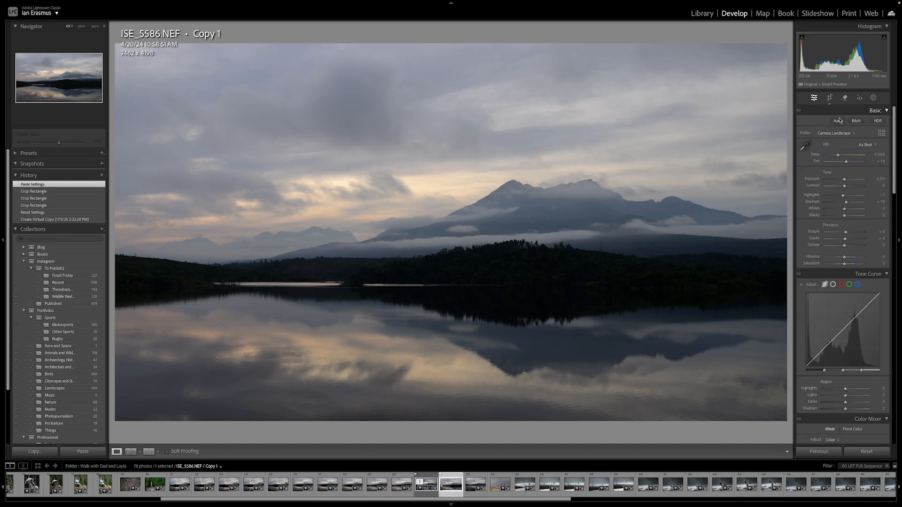
left_click(874, 98)
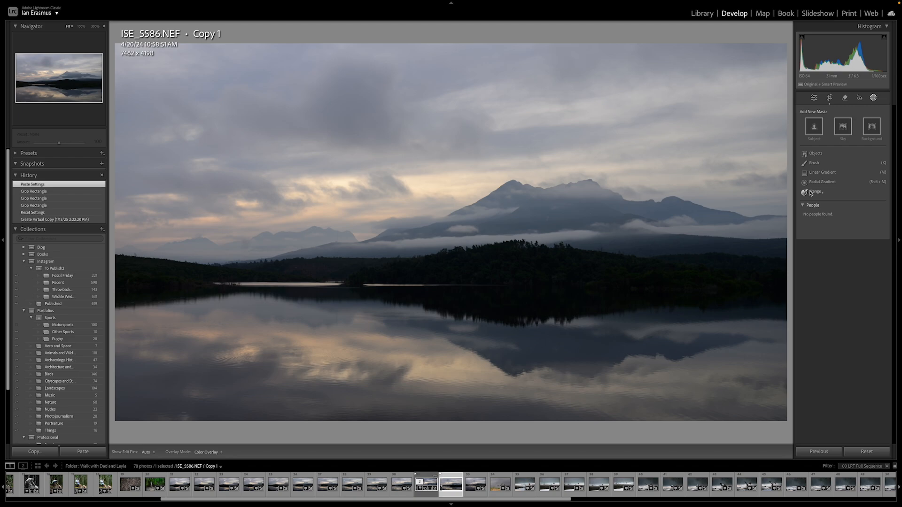
left_click(844, 128)
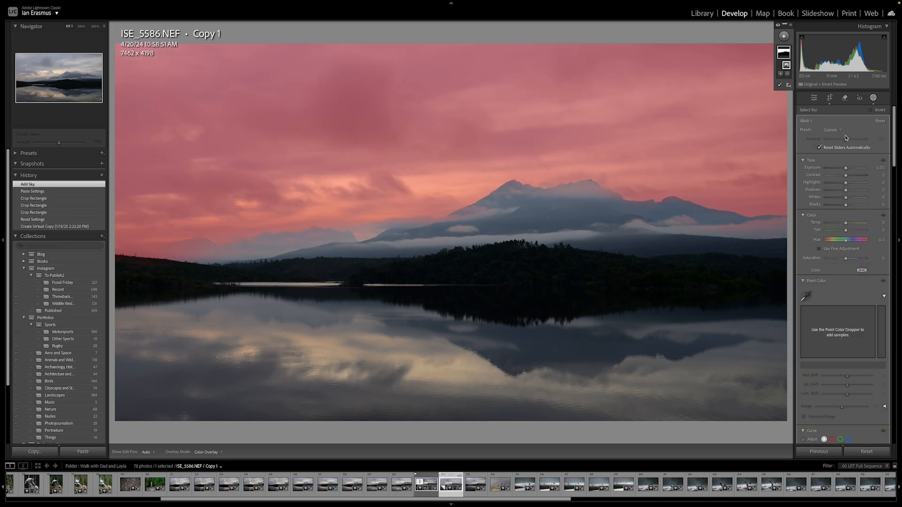
right_click(785, 57)
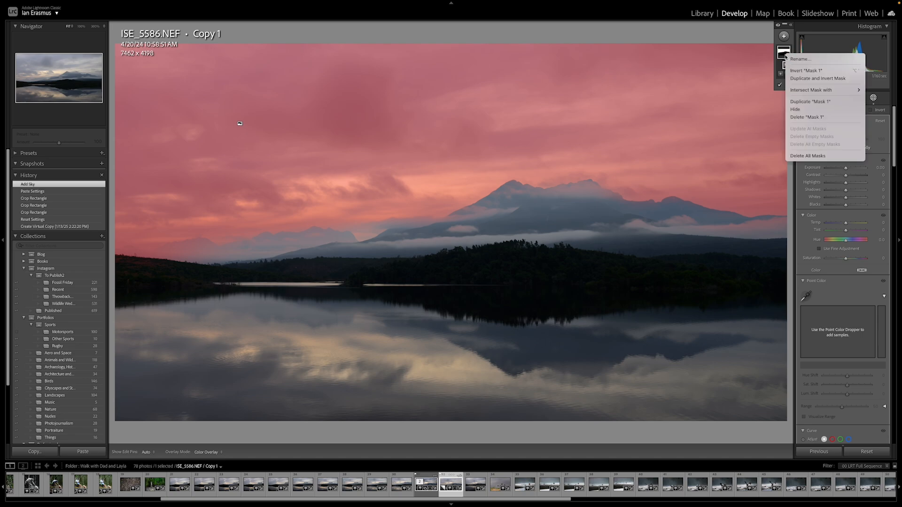
left_click(823, 79)
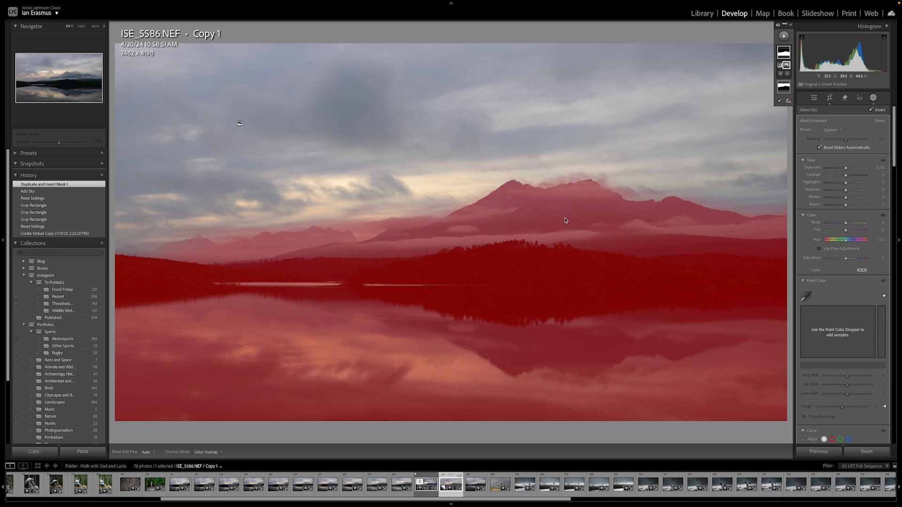
On the sky mask, set contrast 67, whites 29 and blacks -19, lower exposure slightly and shadows strongly, and raise highlights slightly.
left_click(783, 54)
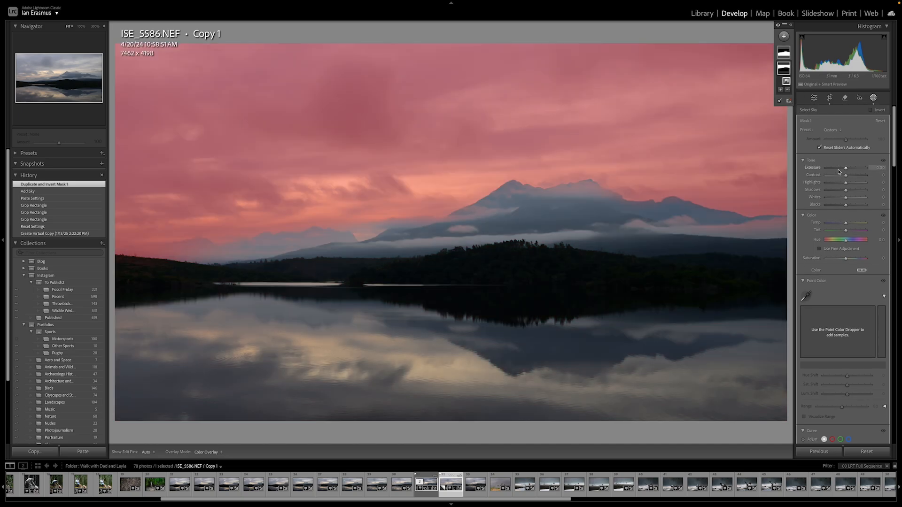
left_click_drag(846, 175, 846, 176)
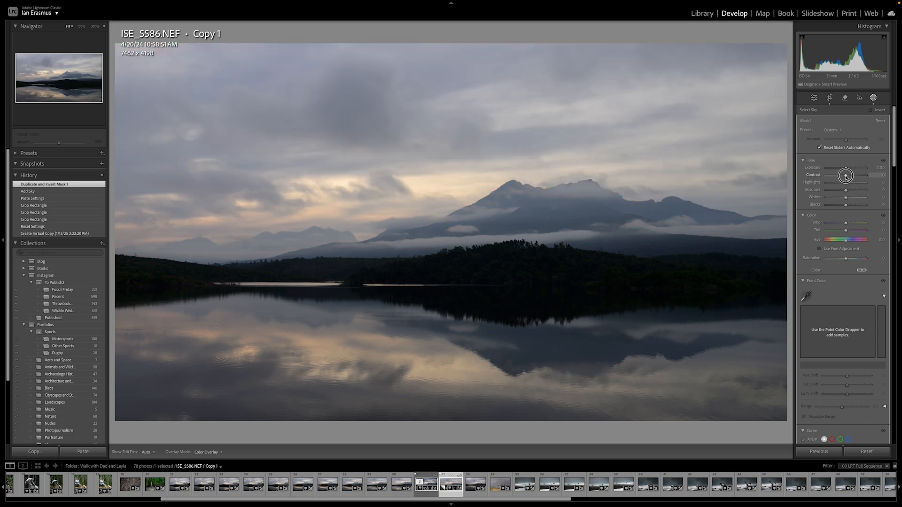
left_click_drag(846, 177, 859, 177)
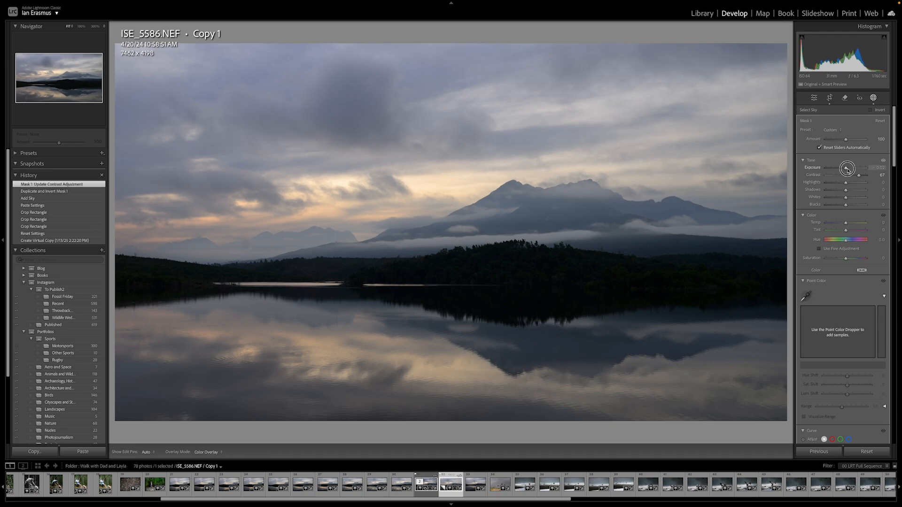
left_click_drag(847, 169, 843, 205)
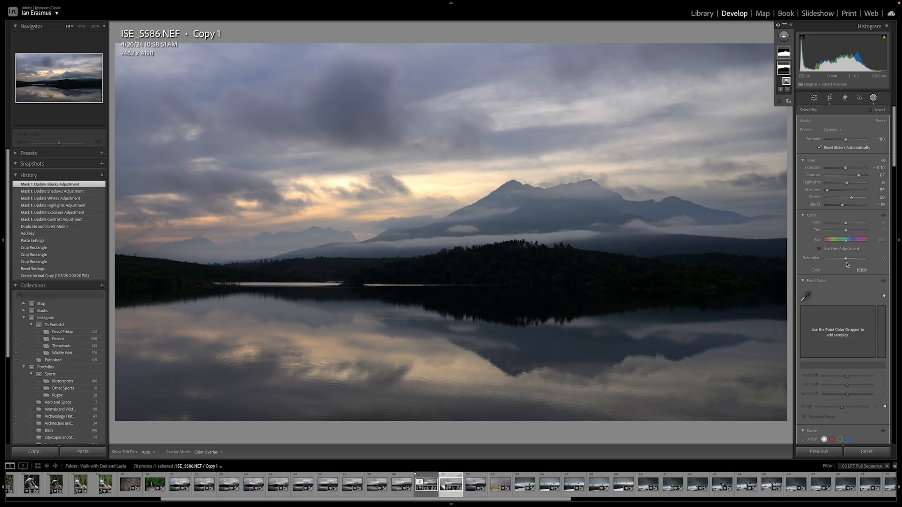
scroll(850, 263, "down", 5)
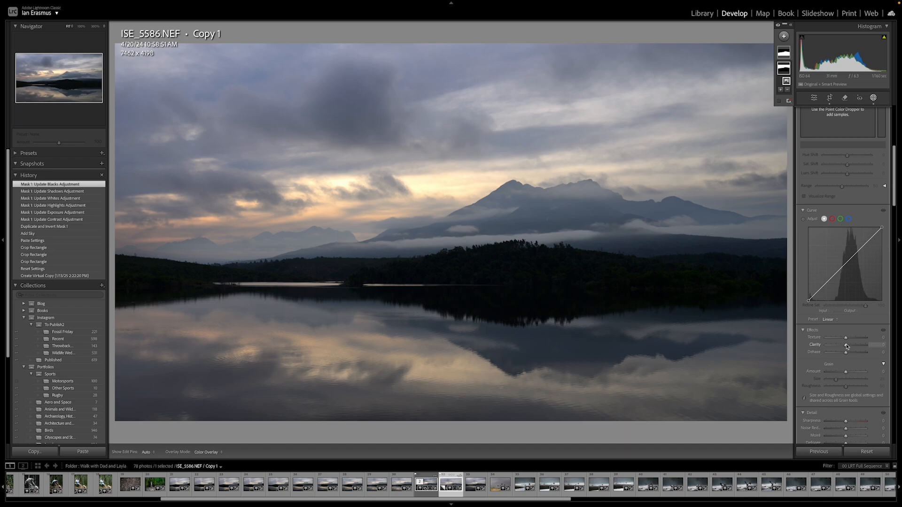
scroll(837, 263, "up", 5)
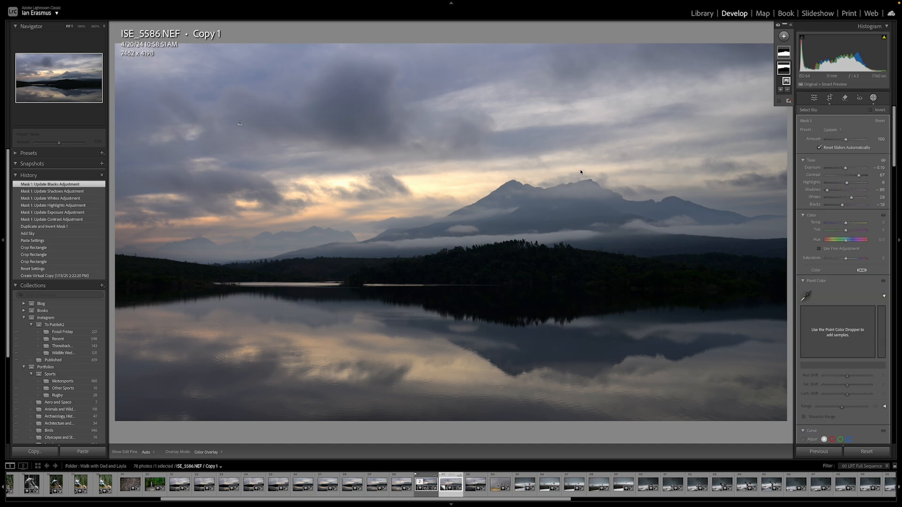
Compare the areas covered by the sky mask and its inverted copy.
left_click(784, 53)
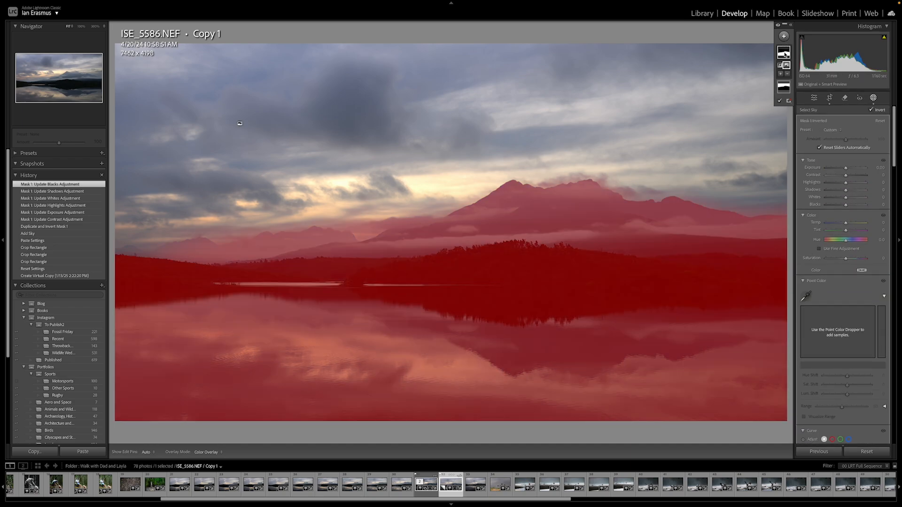
left_click(784, 86)
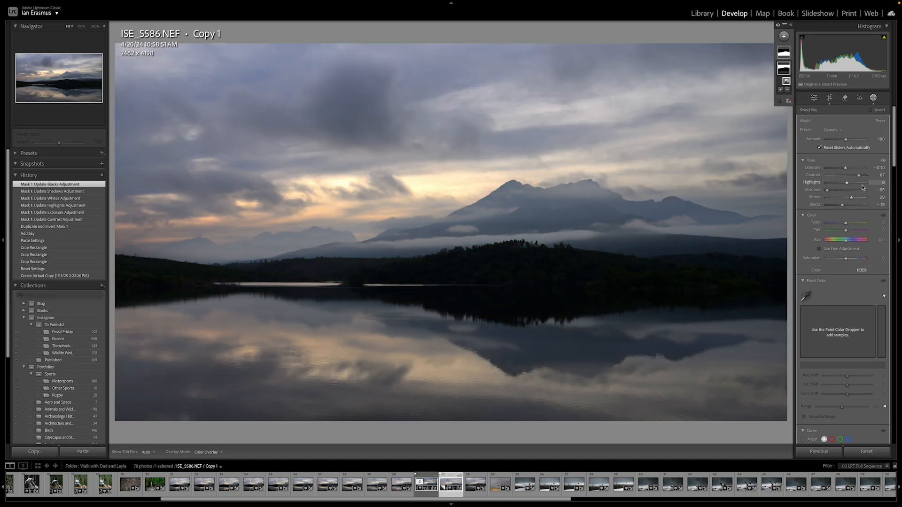
left_click(784, 52)
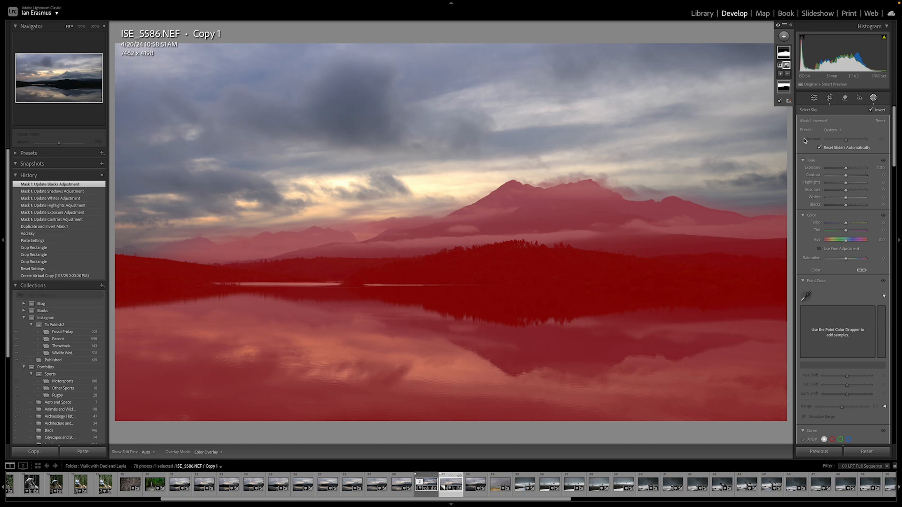
left_click(781, 88)
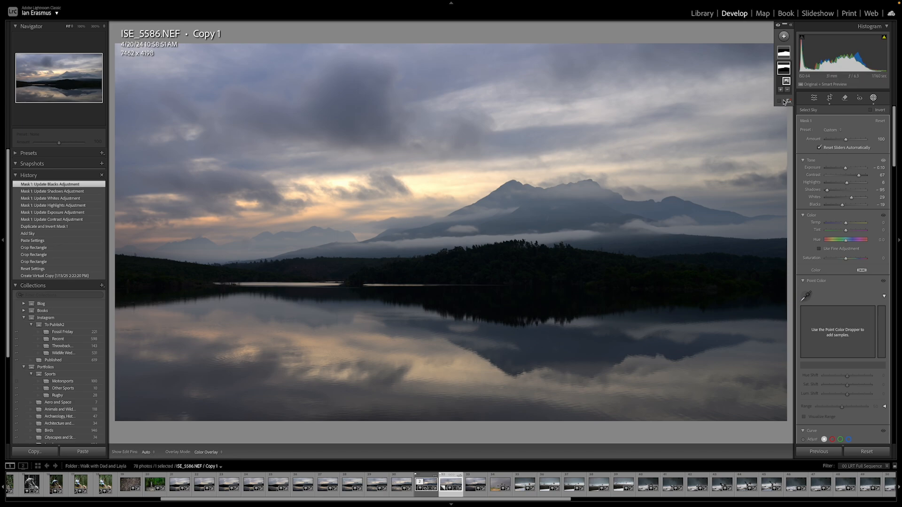
mouse_move(787, 79)
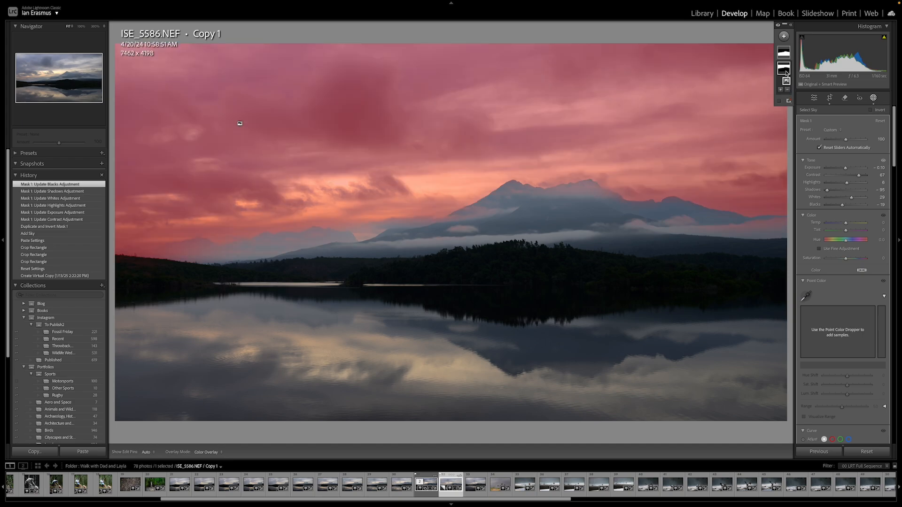
mouse_move(787, 55)
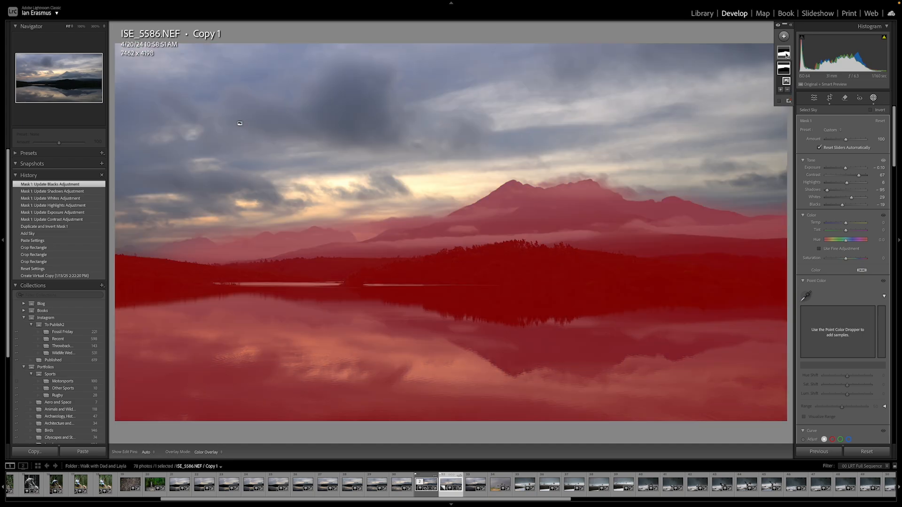
On the inverted sky mask, set contrast to 37, highlights to 11 and whites to 37, leaving blacks at the default.
left_click(787, 55)
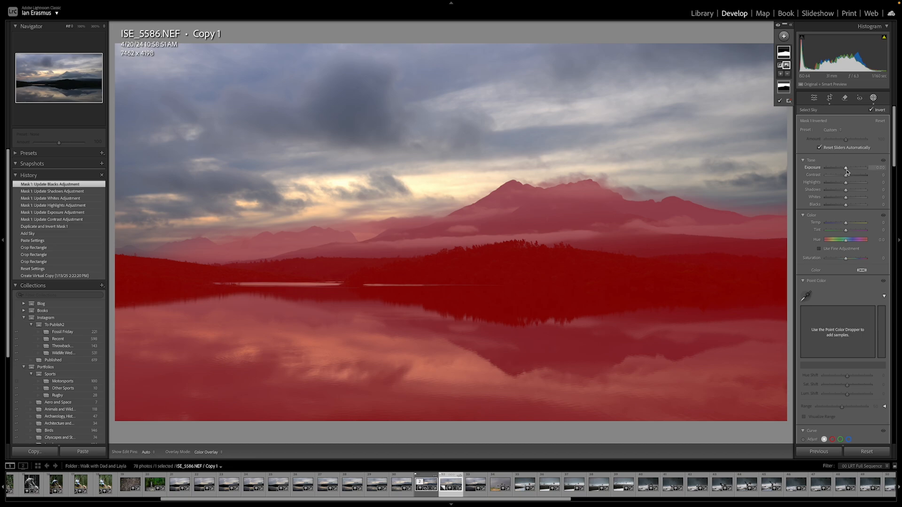
left_click_drag(848, 179, 849, 186)
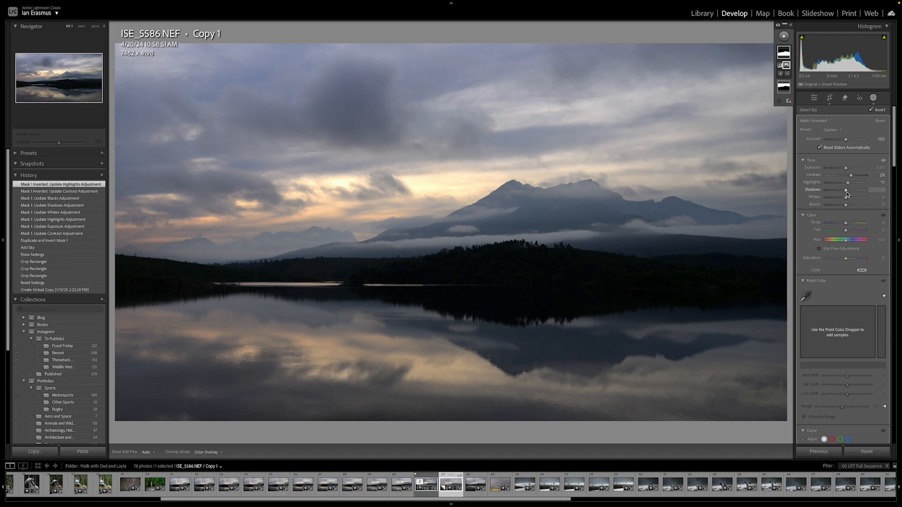
left_click_drag(846, 196, 853, 199)
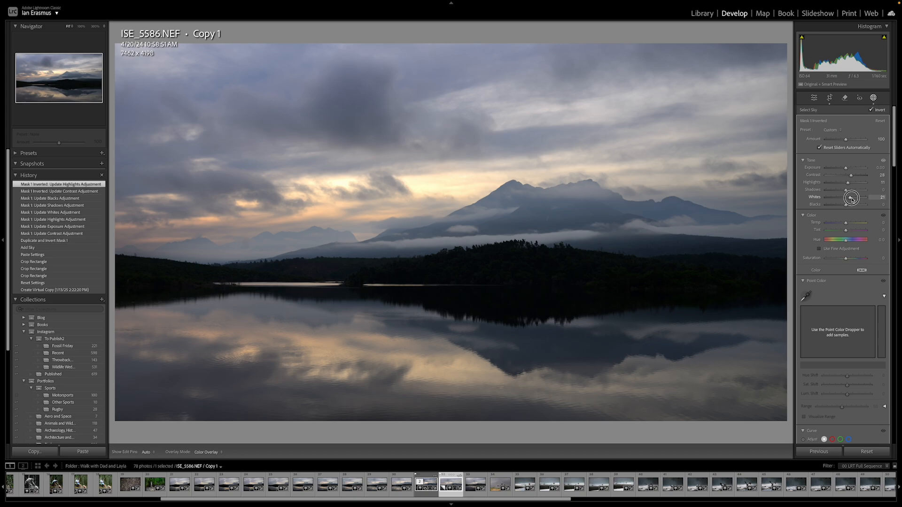
left_click_drag(851, 199, 854, 198)
left_click_drag(854, 198, 848, 207)
double_click(848, 205)
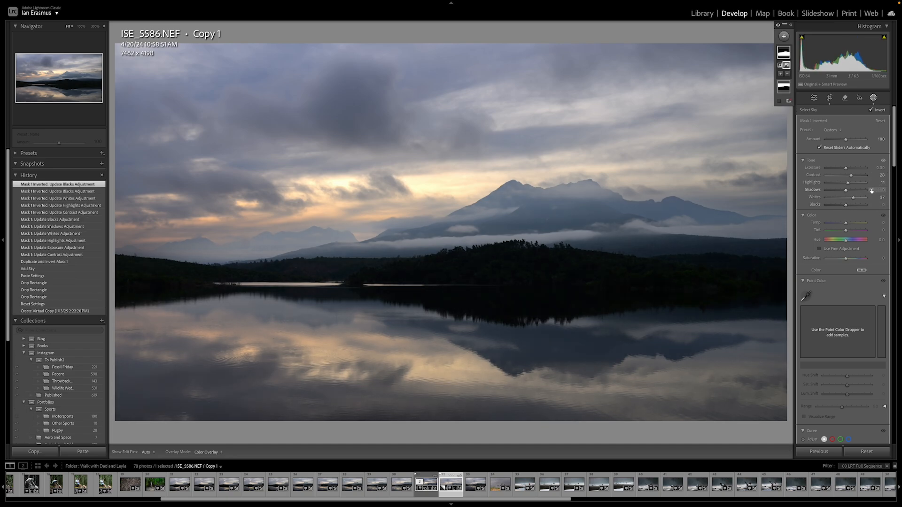
left_click_drag(850, 175, 854, 178)
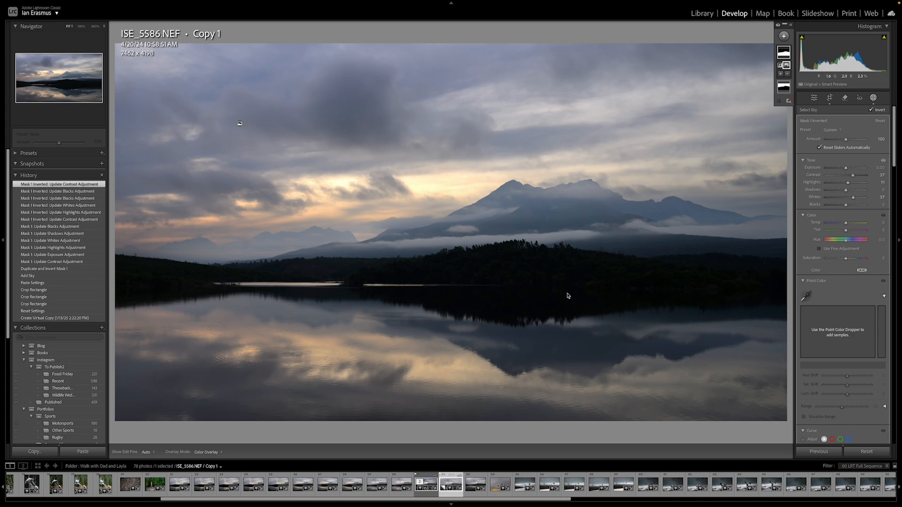
Add an Objects mask by brushing roughly over the dark forested hills along the far shoreline.
left_click(784, 37)
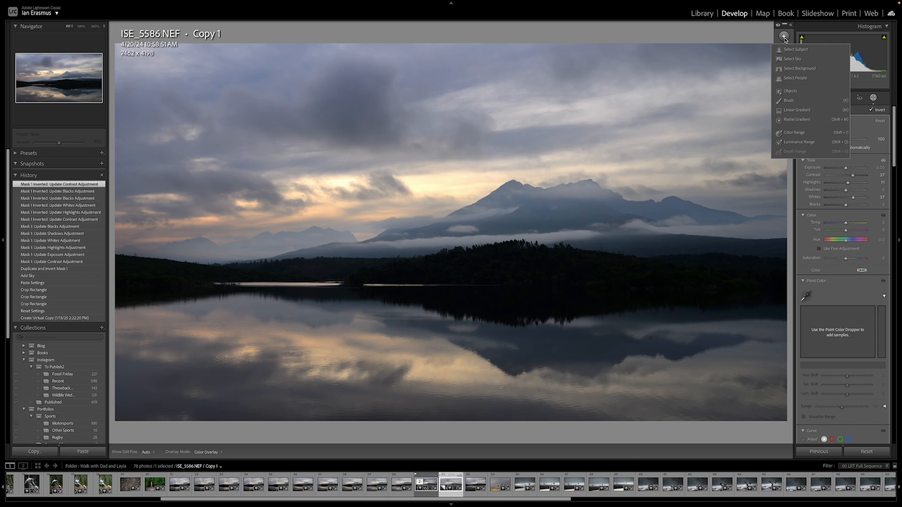
left_click(790, 93)
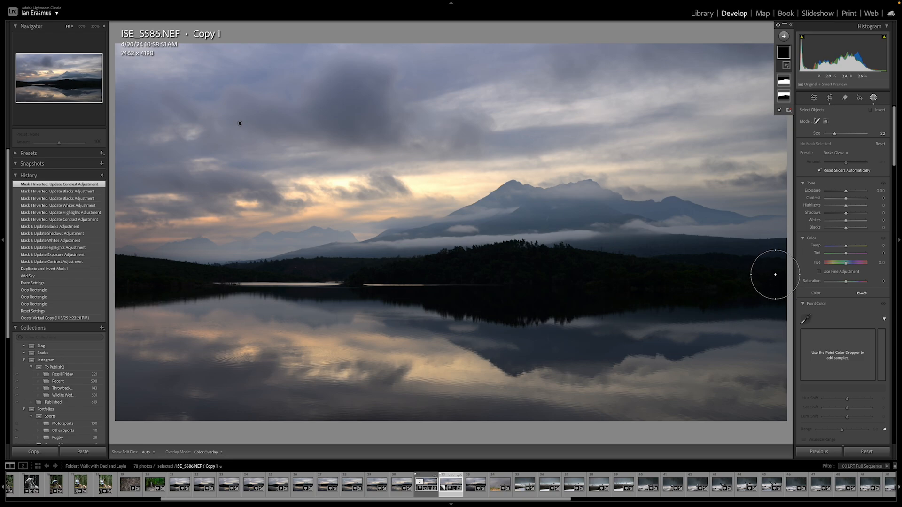
mouse_move(776, 273)
left_mouse_down()
mouse_move(601, 273)
mouse_move(489, 258)
mouse_move(361, 272)
mouse_move(109, 274)
mouse_move(107, 286)
mouse_move(206, 294)
mouse_move(358, 286)
mouse_move(553, 311)
mouse_move(784, 287)
mouse_move(561, 264)
left_mouse_up()
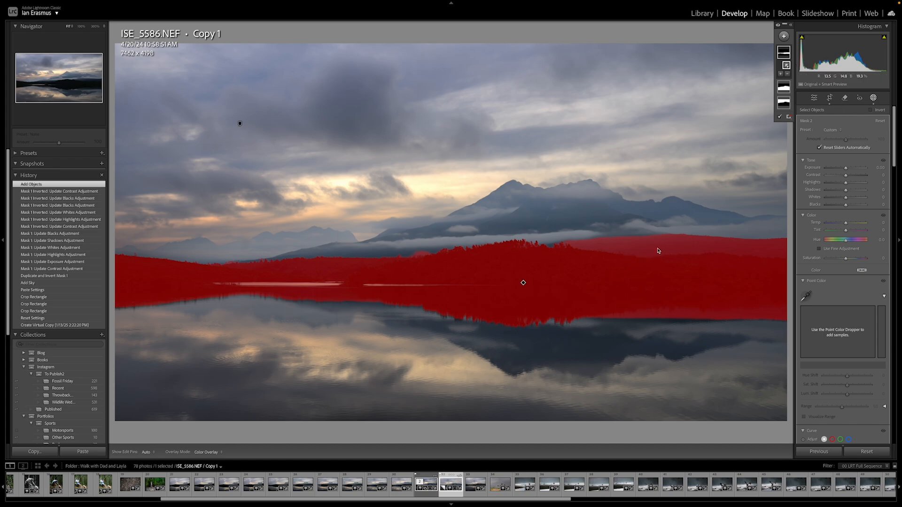
Subtract from the hills mask with a brush, using brush B at size 10 and feather 46.
left_click(787, 75)
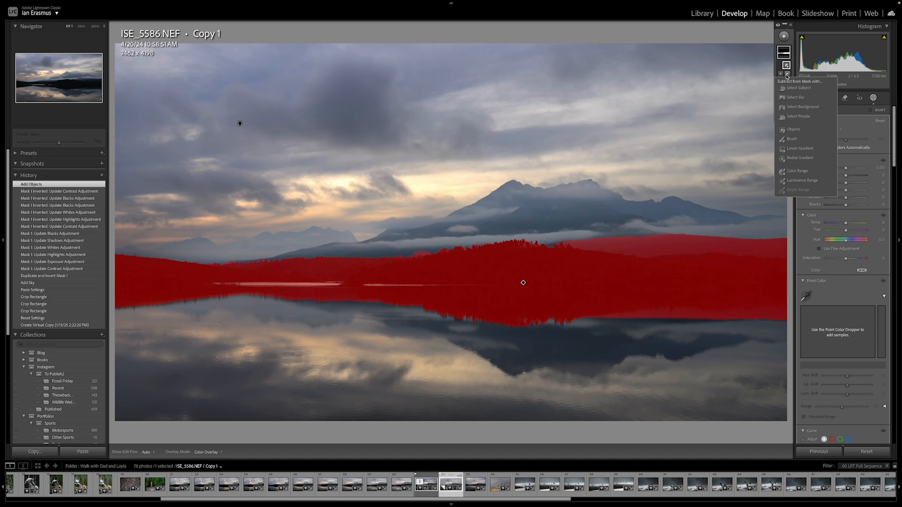
left_click(793, 139)
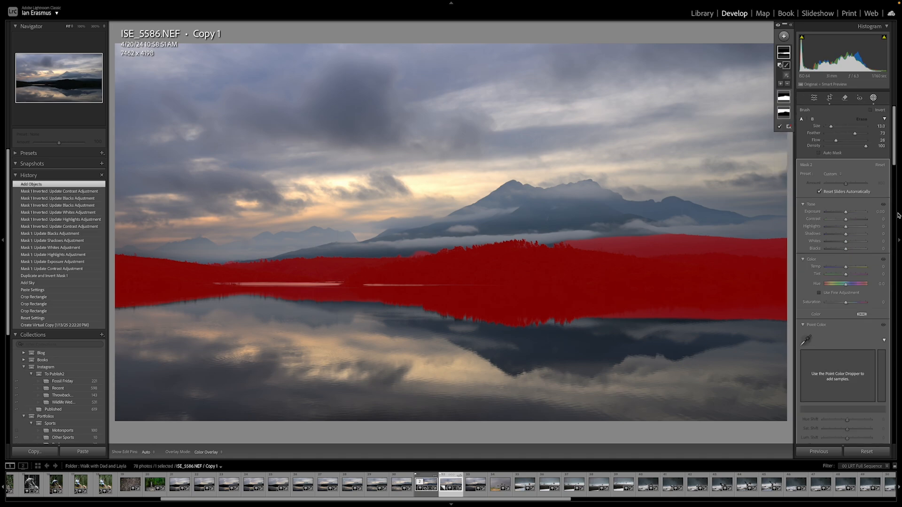
left_click(813, 120)
left_click_drag(855, 134, 871, 144)
key("bracketleft")
left_click_drag(856, 135, 845, 135)
Brush the distant ridge and mist above the forested hills out of the hills mask, tidying along the treeline.
key("h")
mouse_move(597, 238)
left_mouse_down()
mouse_move(683, 239)
mouse_move(669, 241)
left_mouse_up()
key("h")
left_click_drag(593, 239, 577, 240)
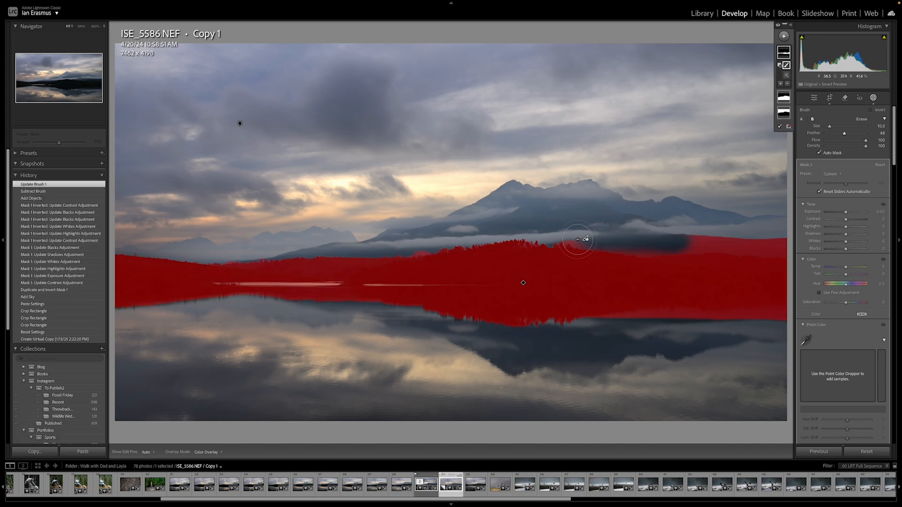
mouse_move(667, 240)
left_mouse_down()
mouse_move(679, 240)
mouse_move(627, 240)
left_mouse_up()
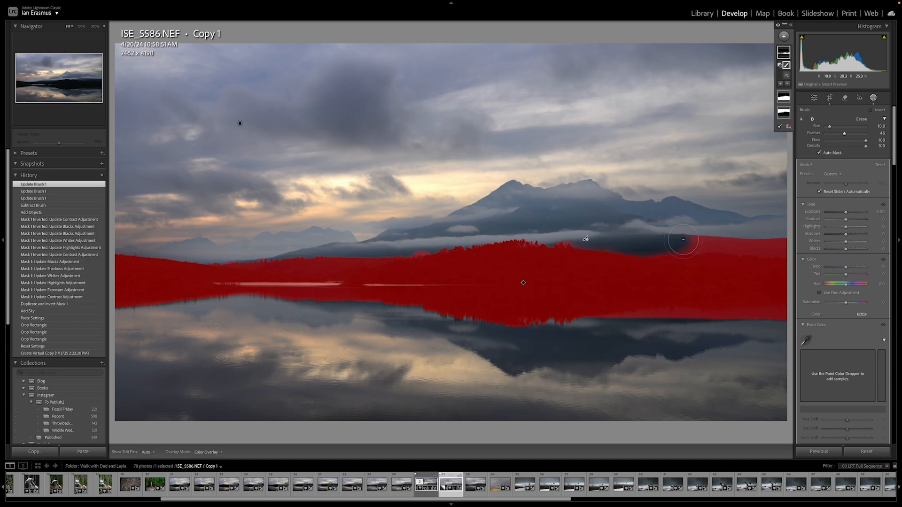
key("h")
mouse_move(694, 239)
left_mouse_down()
mouse_move(784, 243)
mouse_move(769, 248)
left_mouse_up()
key("h")
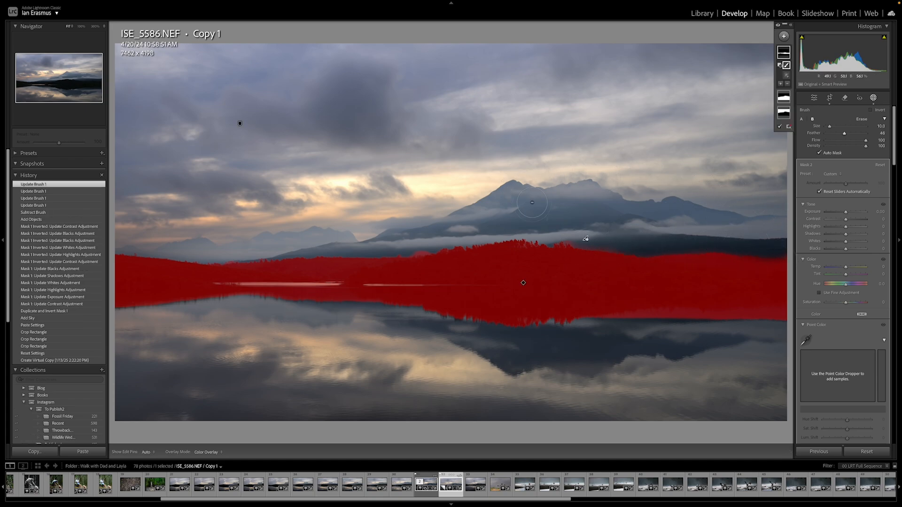
left_click(577, 239)
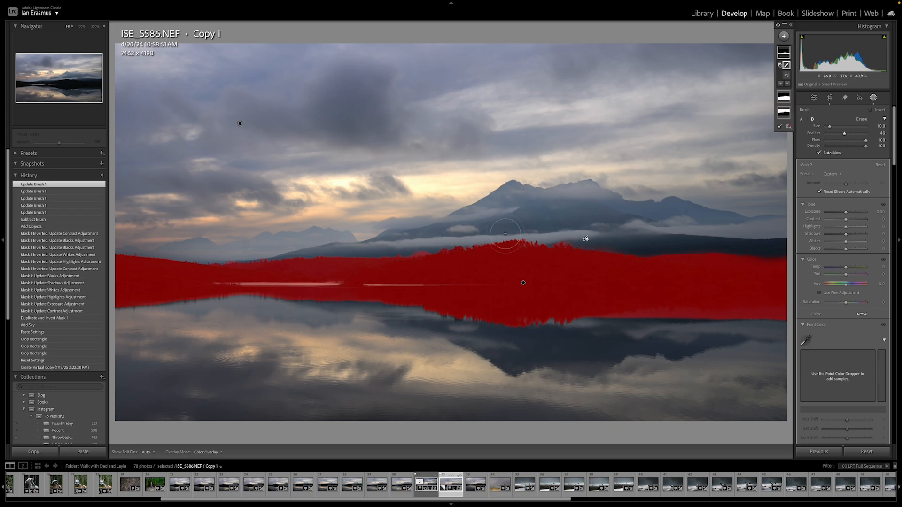
left_click(420, 250)
left_click(426, 251)
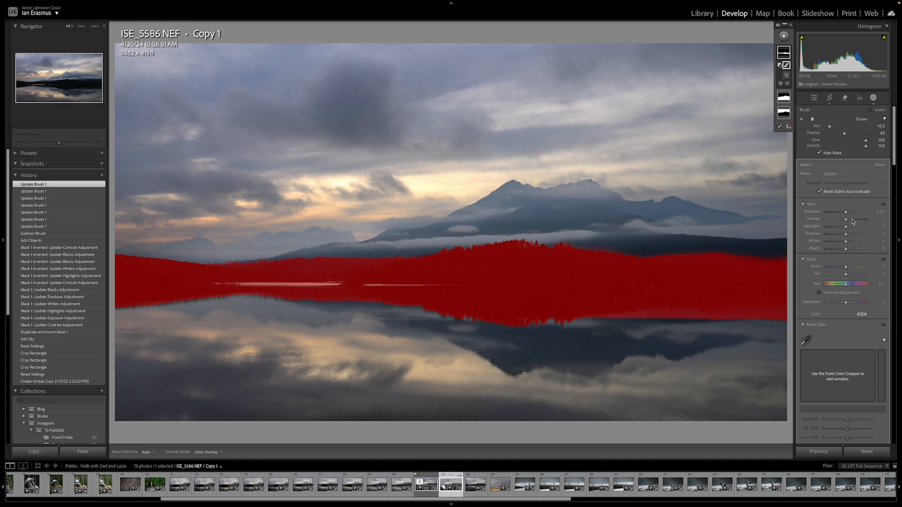
Set the hills mask's contrast to 17 and blacks to -1.
left_click_drag(847, 223, 849, 221)
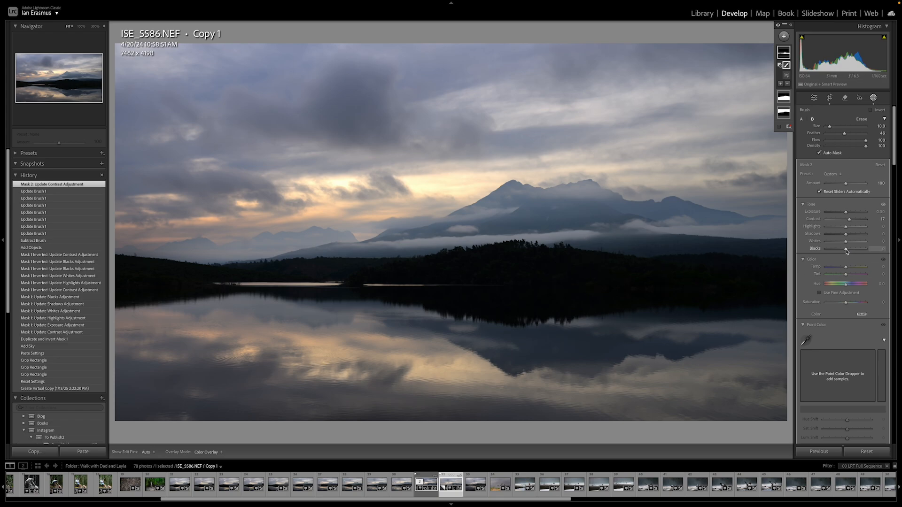
left_click_drag(846, 252, 846, 252)
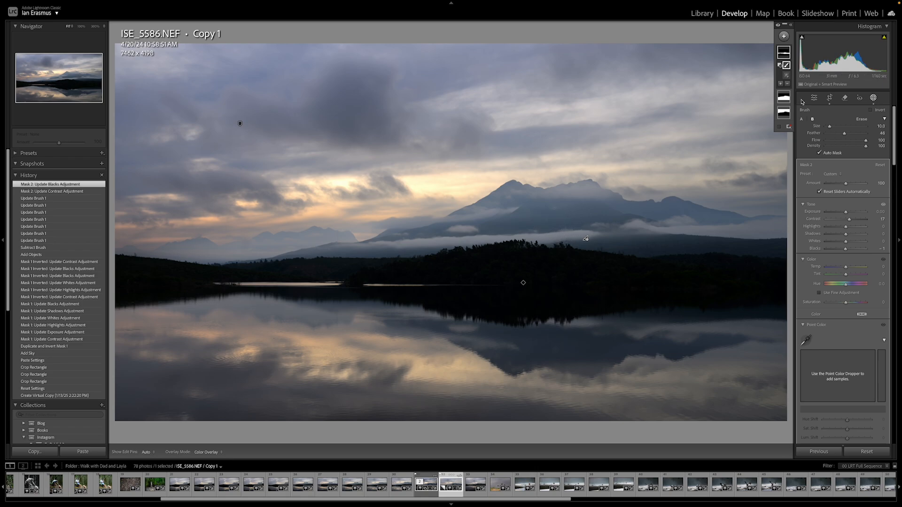
Add a Brush mask and paint it over the mountain, mist band and distant ridges behind the dark hills.
left_click(783, 36)
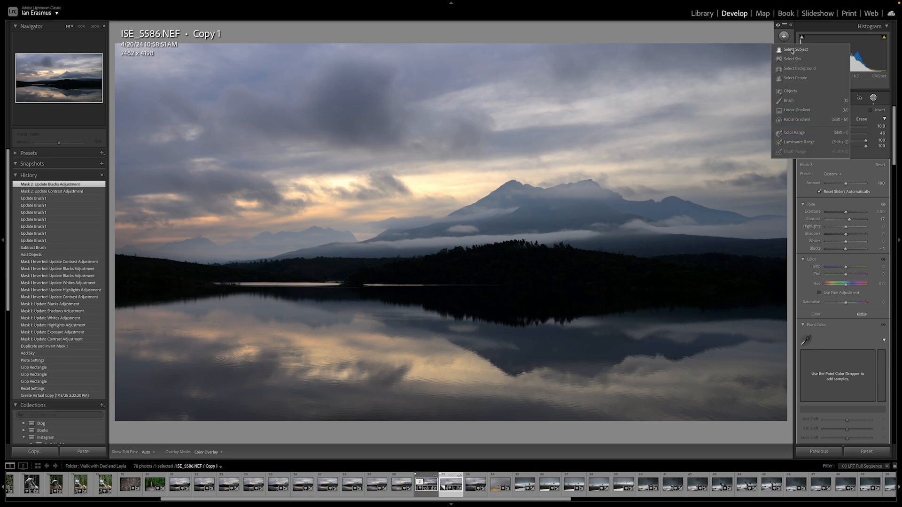
left_click(801, 103)
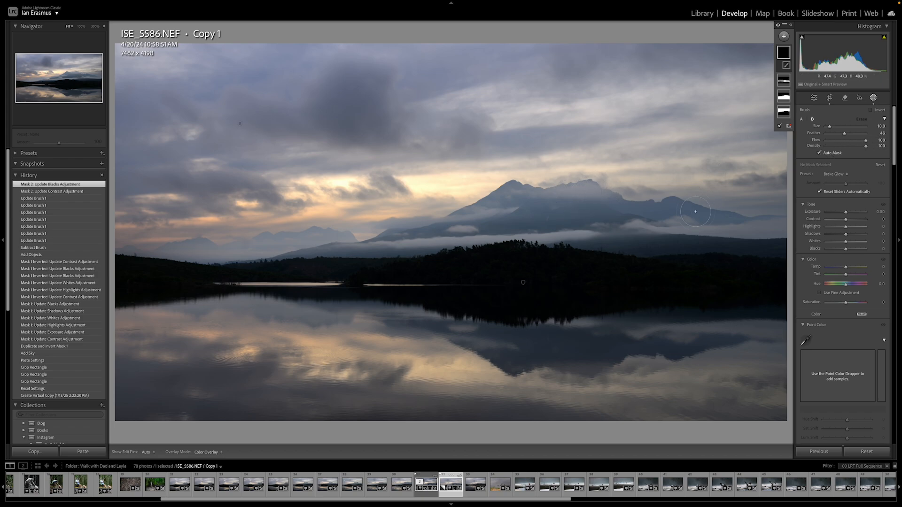
mouse_move(673, 206)
left_mouse_down()
mouse_move(790, 231)
mouse_move(774, 236)
mouse_move(566, 194)
mouse_move(513, 197)
mouse_move(382, 251)
left_mouse_up()
key("h")
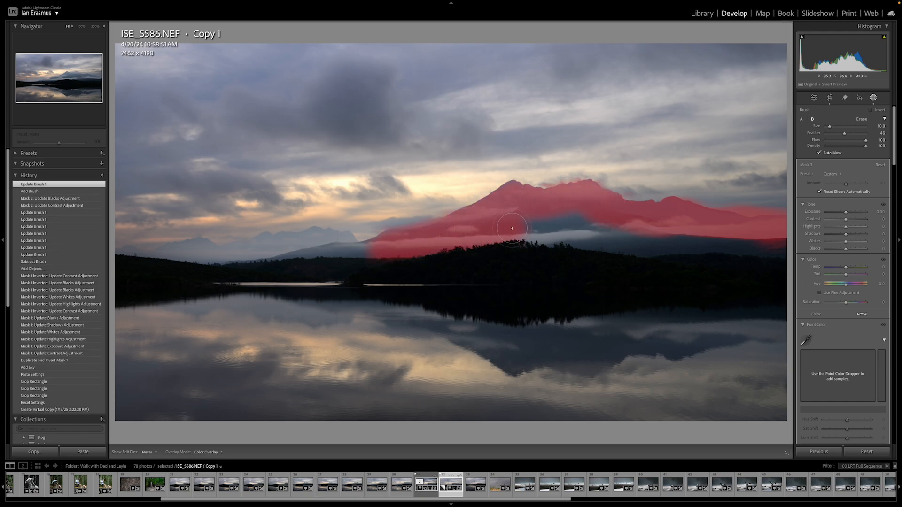
mouse_move(594, 233)
left_mouse_down()
mouse_move(681, 246)
mouse_move(780, 245)
left_mouse_up()
left_click_drag(352, 244, 112, 256)
scroll(155, 259, "down", 5)
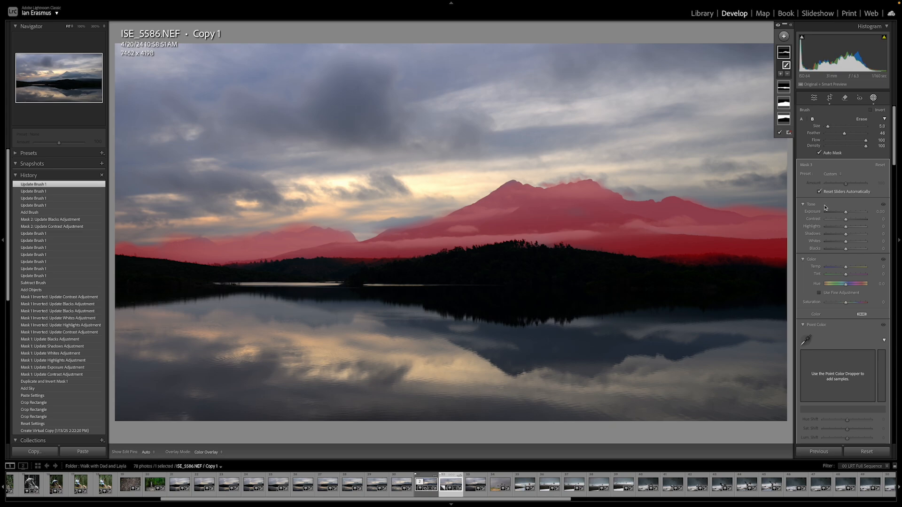
Erase mask spill in the sky along the mountain and distant ridge skyline, using size 11, feather 48, flow 100 and Auto Mask.
left_click(863, 119)
left_click(820, 152)
left_click_drag(839, 140, 866, 140)
scroll(749, 208, "down", 4)
key("h")
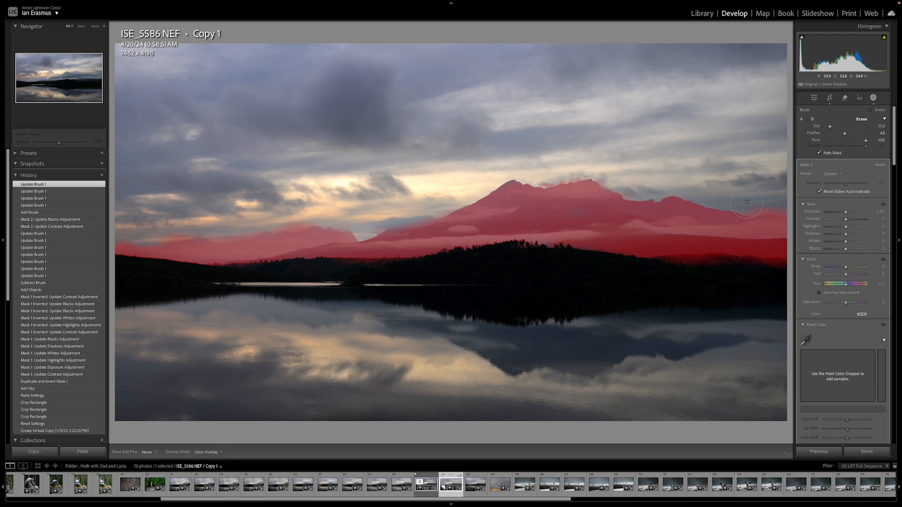
left_click_drag(775, 204, 733, 194)
left_click_drag(614, 180, 604, 175)
left_click_drag(588, 169, 522, 177)
mouse_move(460, 184)
left_mouse_down()
mouse_move(429, 208)
mouse_move(365, 227)
left_mouse_up()
left_click_drag(310, 217, 279, 231)
left_click_drag(187, 228, 116, 235)
left_click(137, 238)
left_click(121, 242)
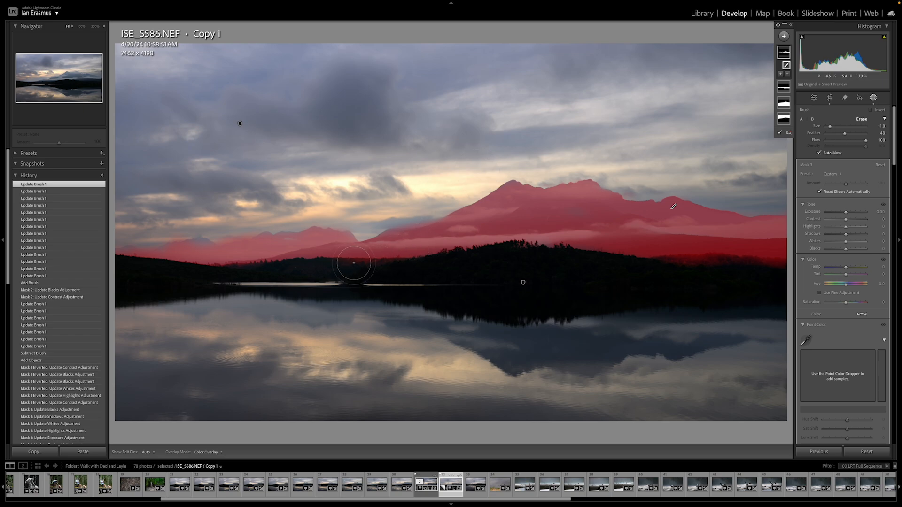
Erase the mountain mask's spill from the dark forested hills along the treeline and far shore.
left_click_drag(359, 267, 403, 263)
left_click(693, 264)
left_click(684, 265)
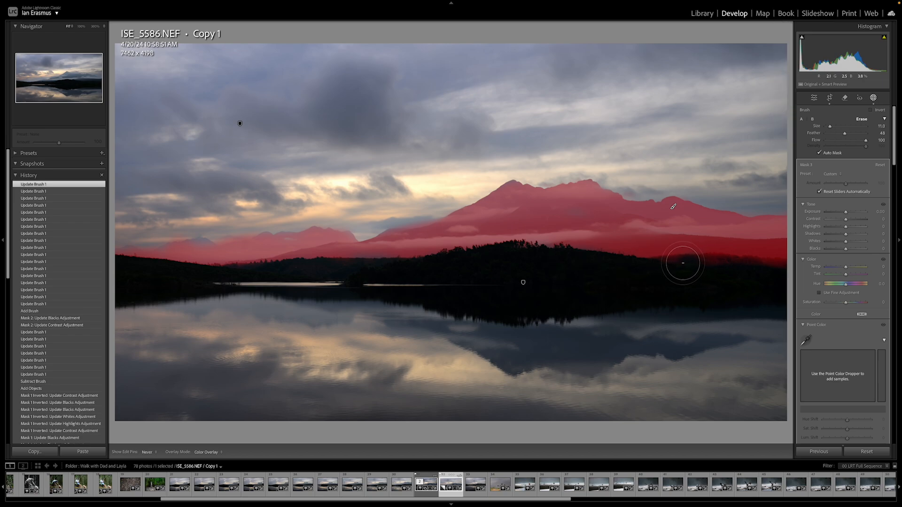
left_click(673, 264)
left_click(714, 264)
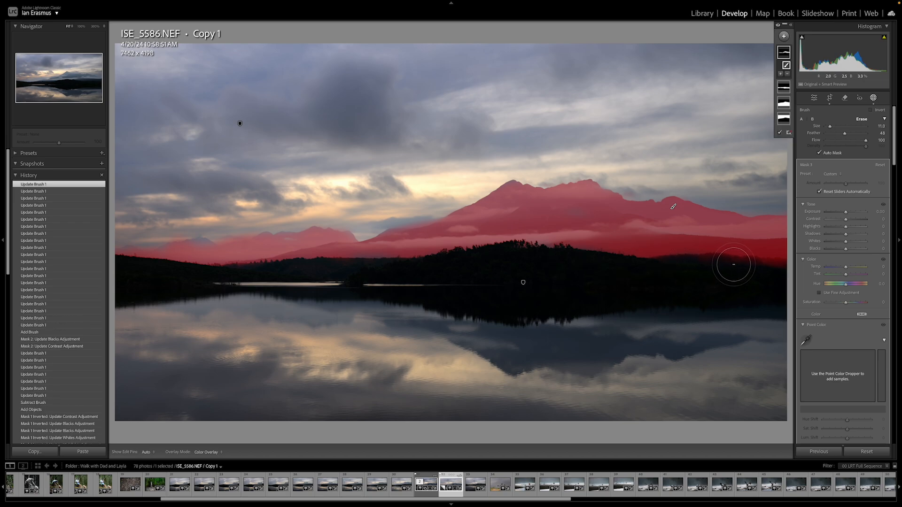
left_click(773, 270)
left_click(767, 271)
left_click(737, 263)
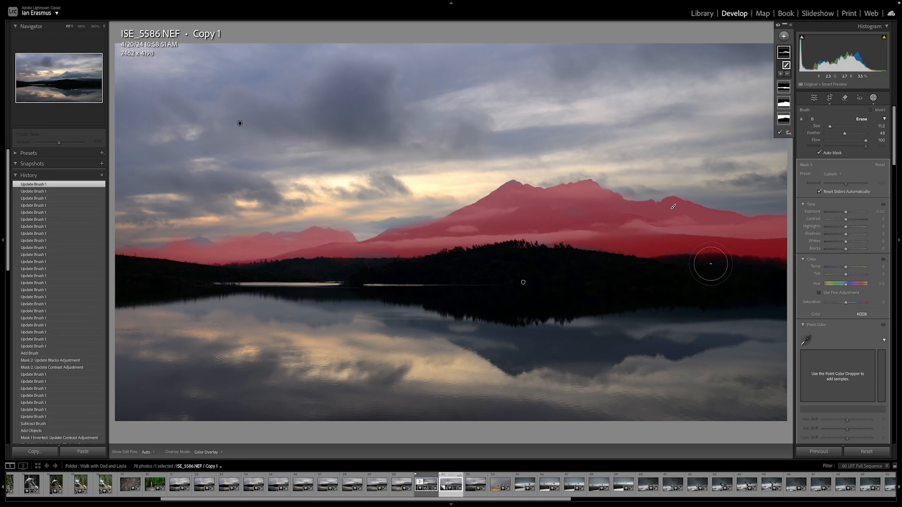
left_click(709, 264)
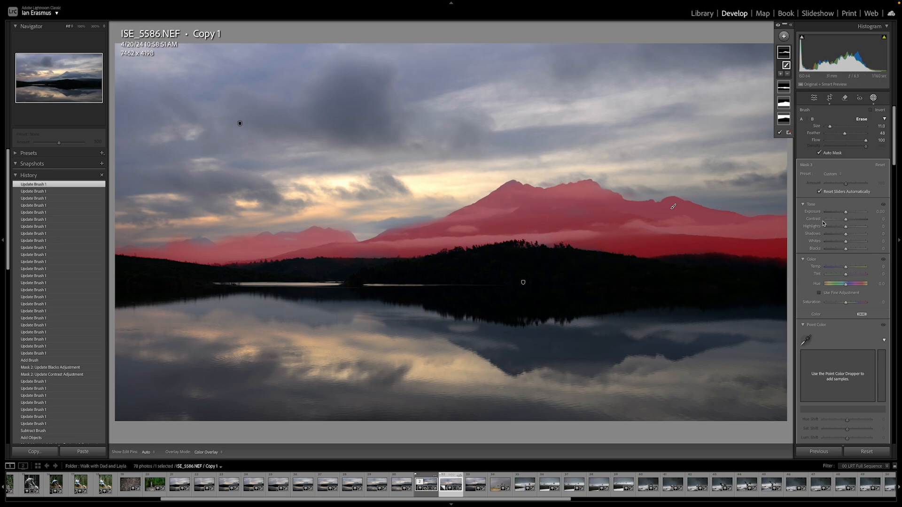
Try a brighter exposure on the mountain mask and reset the exposure to 0.
mouse_move(846, 212)
left_mouse_down()
mouse_move(862, 214)
mouse_move(850, 215)
left_mouse_up()
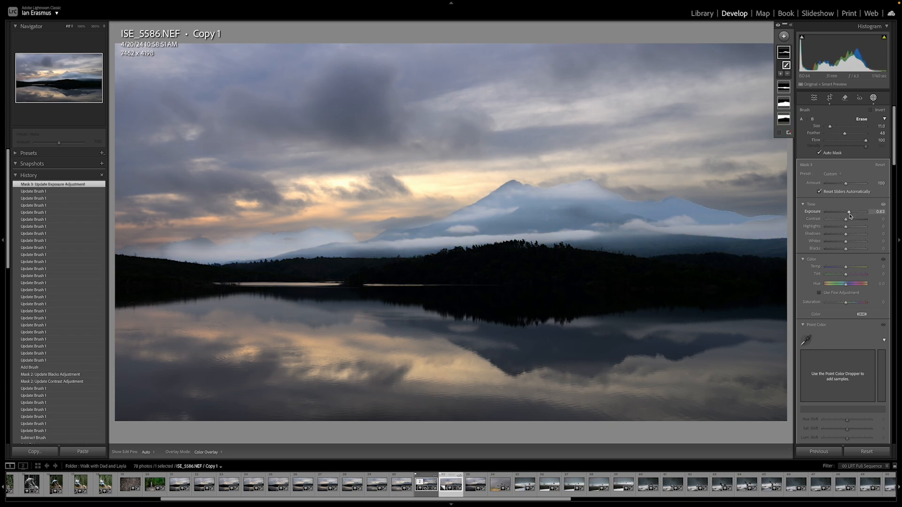
double_click(849, 212)
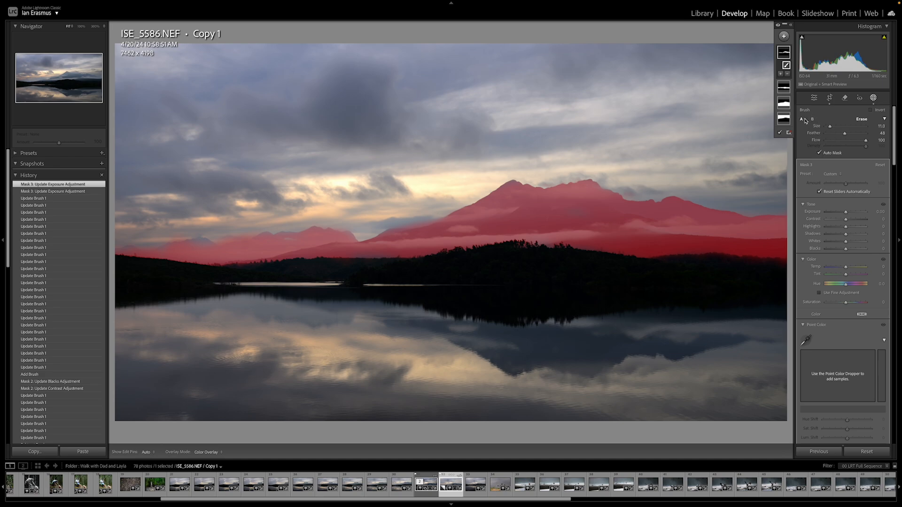
Fill gaps in the mountain mask just above the forested treeline with brush B at size 5 and feather 46.
left_click(812, 120)
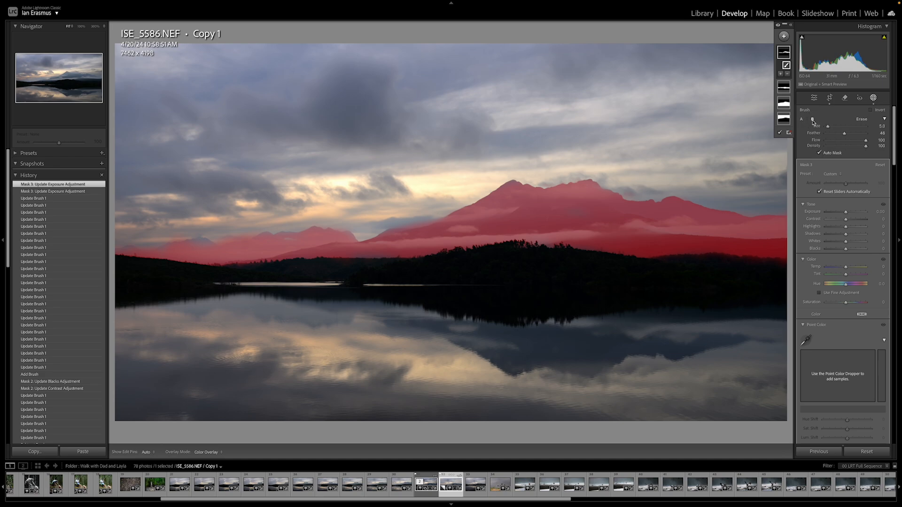
left_click(550, 245, "alt")
left_click(542, 241)
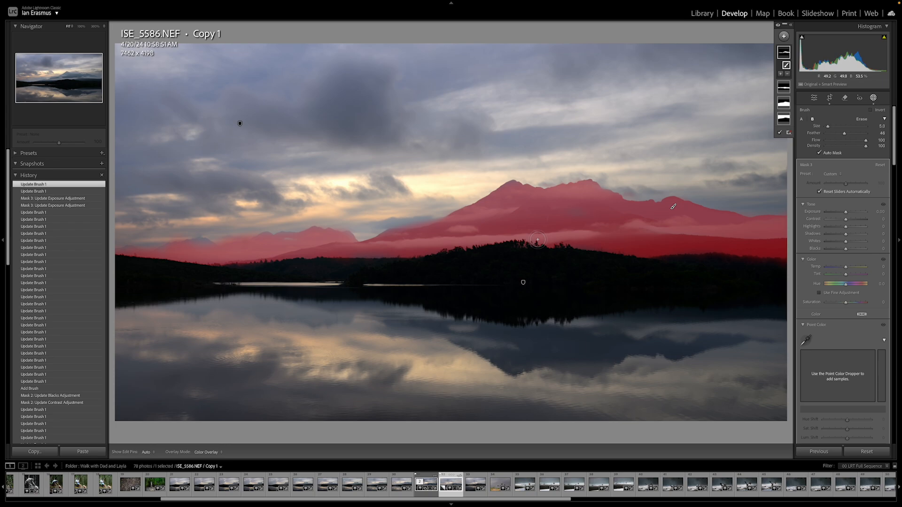
left_click(590, 246)
left_click(598, 246, "alt")
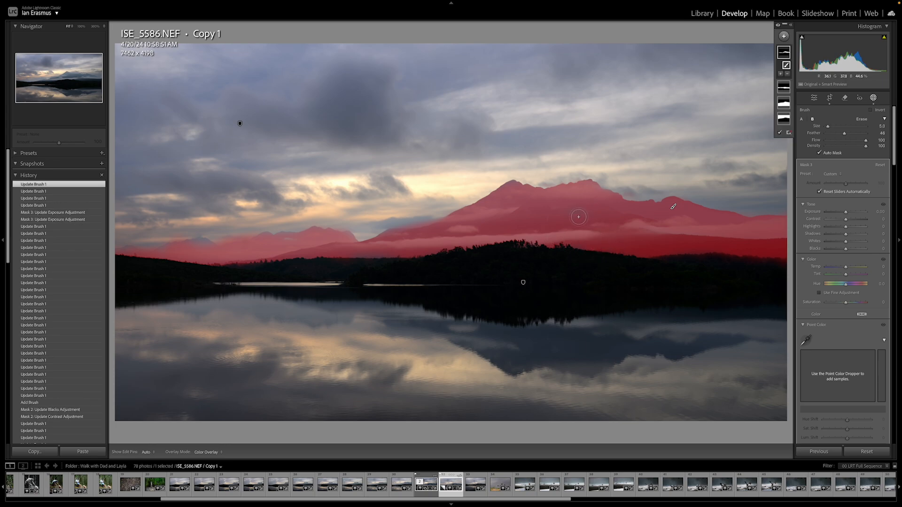
left_click(383, 255)
left_click(368, 253)
left_click(354, 254, "alt")
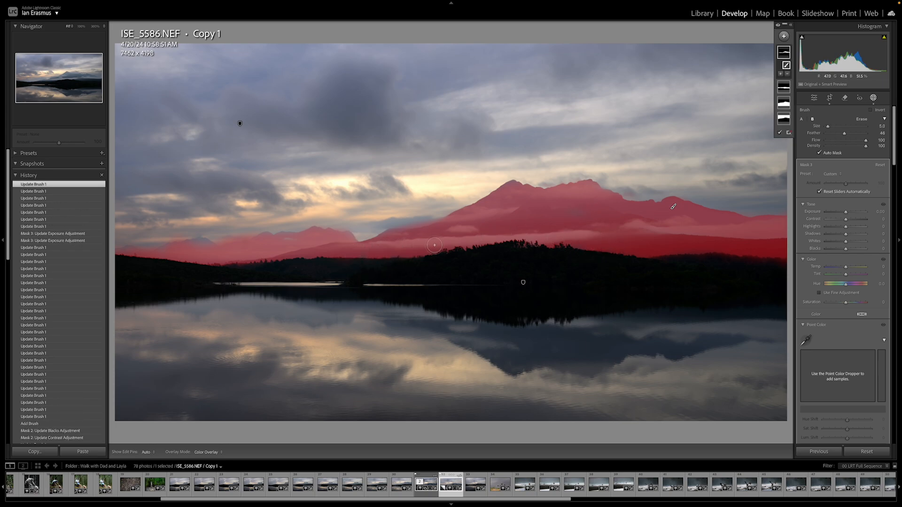
left_click(363, 254)
Paint missed patches into the mountain mask over the distant ridges, the mountain's lower slope and the mist.
left_click(288, 242, "alt")
left_click(291, 243)
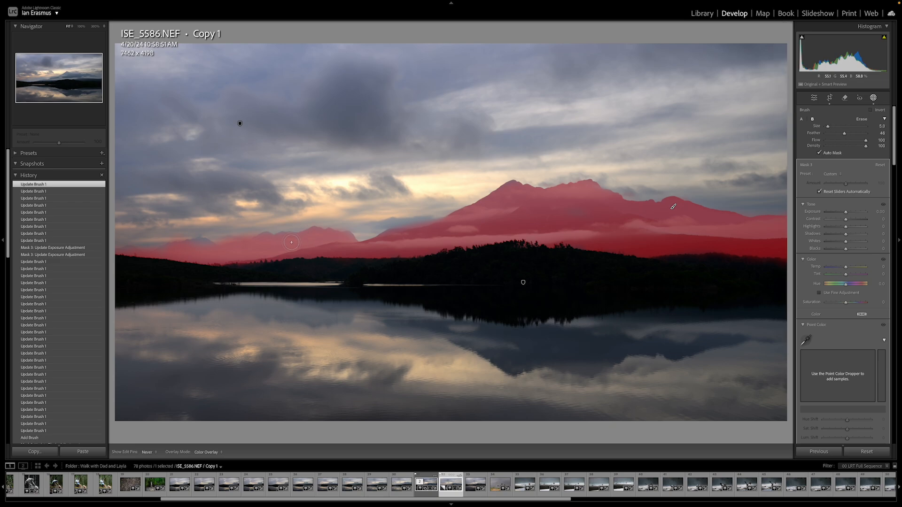
left_click(202, 246, "alt")
left_click(193, 246)
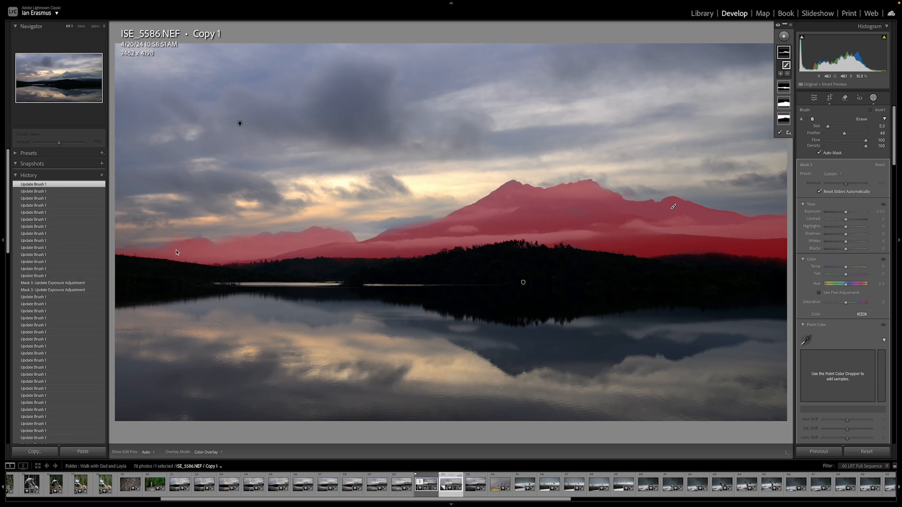
left_click(168, 250, "alt")
left_click(161, 252)
left_click(175, 255)
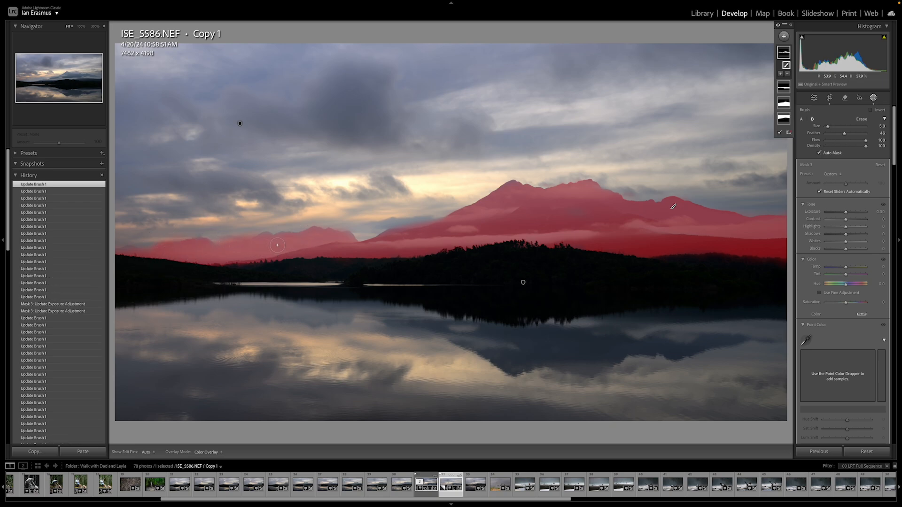
mouse_move(270, 243)
left_mouse_down()
mouse_move(263, 238)
mouse_move(286, 240)
left_mouse_up()
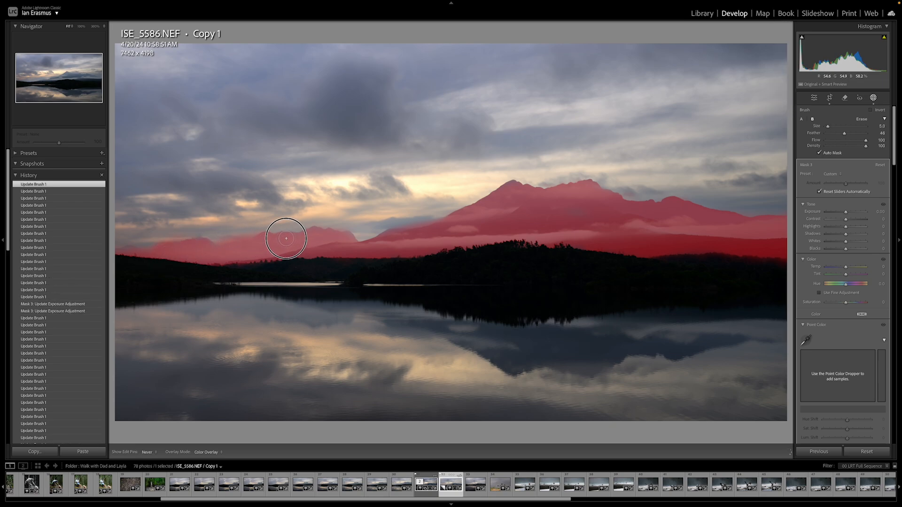
left_click(126, 251)
left_click(389, 232)
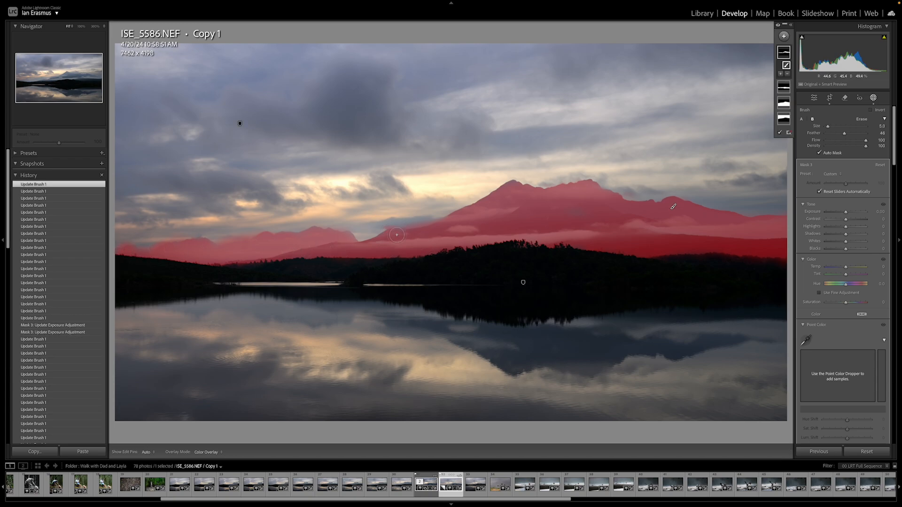
left_click(398, 233)
left_click(574, 238)
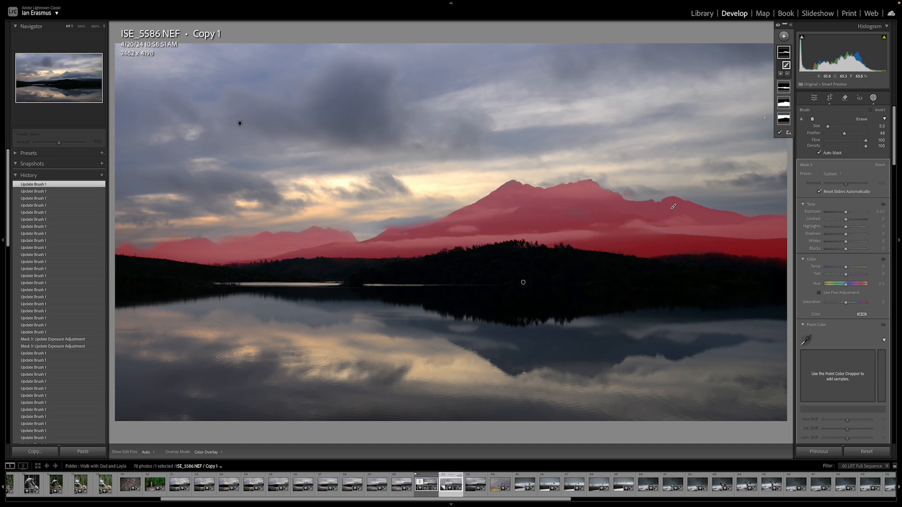
Erase remaining mask spill in the sky just above the distant ridges, using size 6 and feather 48.
left_click(862, 119)
left_click(227, 234)
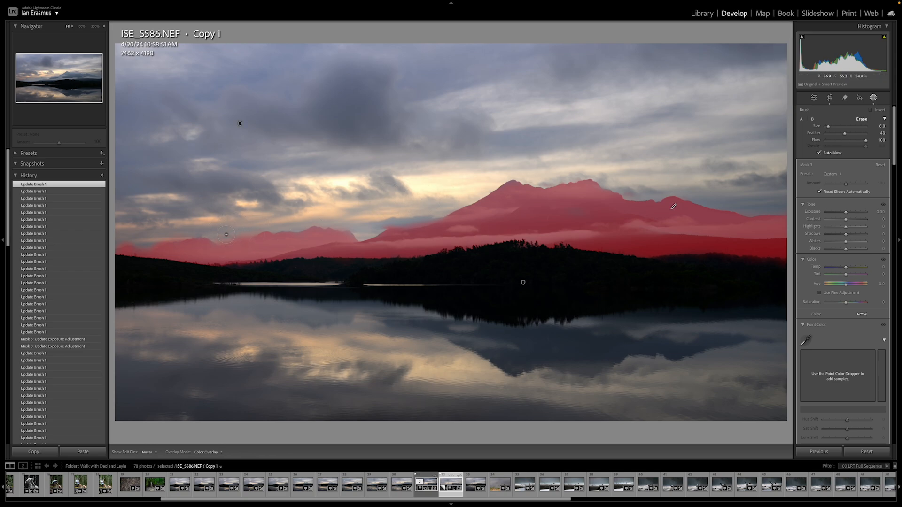
left_click(224, 235)
left_click(235, 234)
left_click(240, 233)
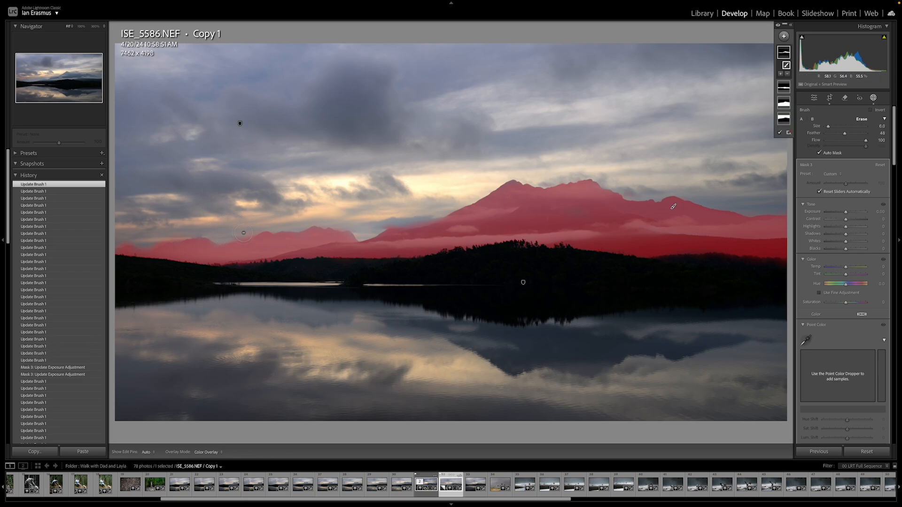
left_click(187, 231)
left_click(167, 234)
left_click(165, 235)
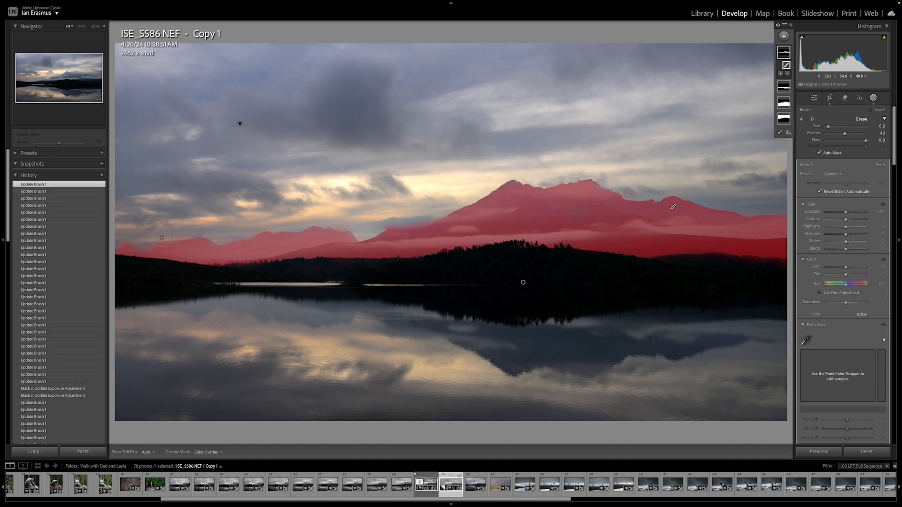
left_click(162, 237)
left_click(153, 249)
left_click(166, 238)
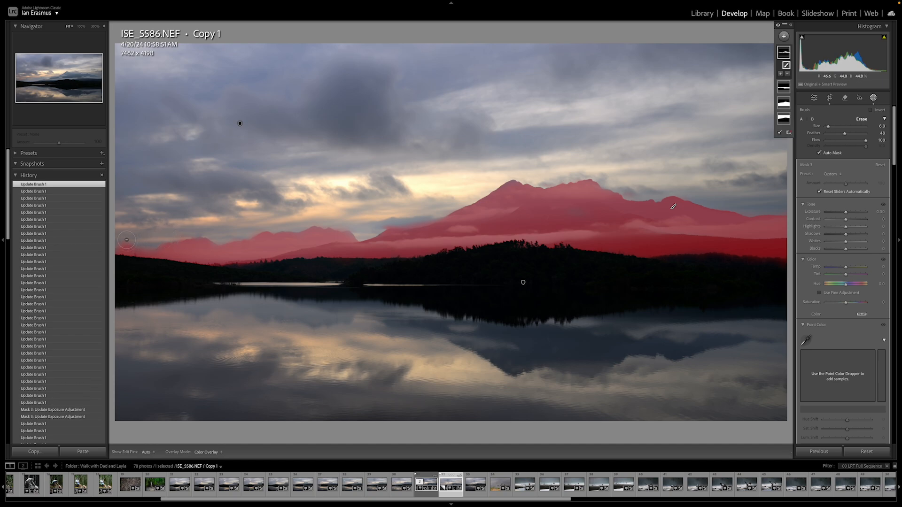
left_click(125, 241)
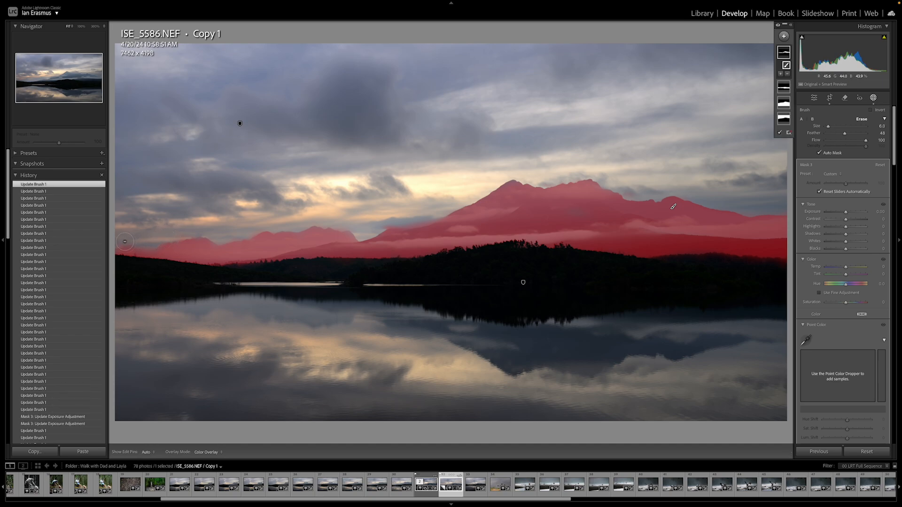
left_click(393, 225)
Touch up the mountain mask over the mist and distant ridges with brush A at flow 100, feather 73, using sizes 8 and 4.
left_click(802, 120)
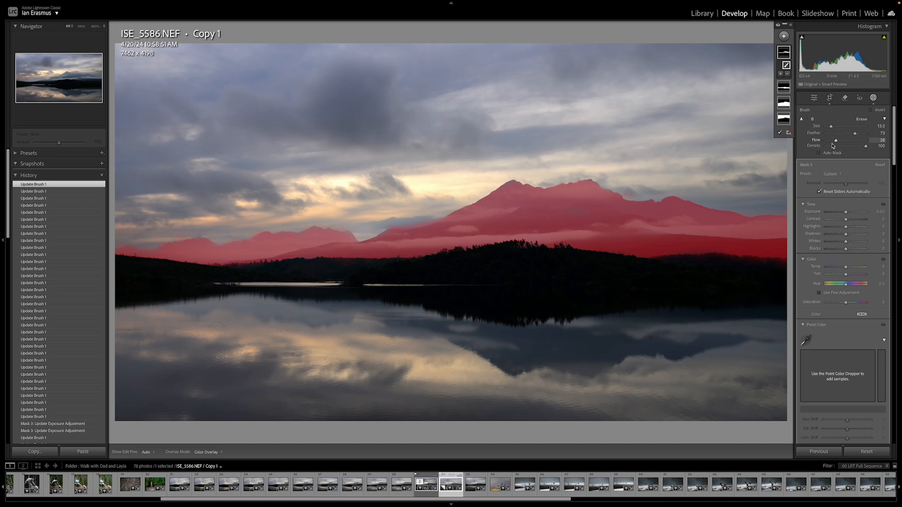
left_click_drag(836, 141, 876, 141)
key("bracketleft")
key("bracketleft")
key("bracketleft")
key("bracketleft")
key("h")
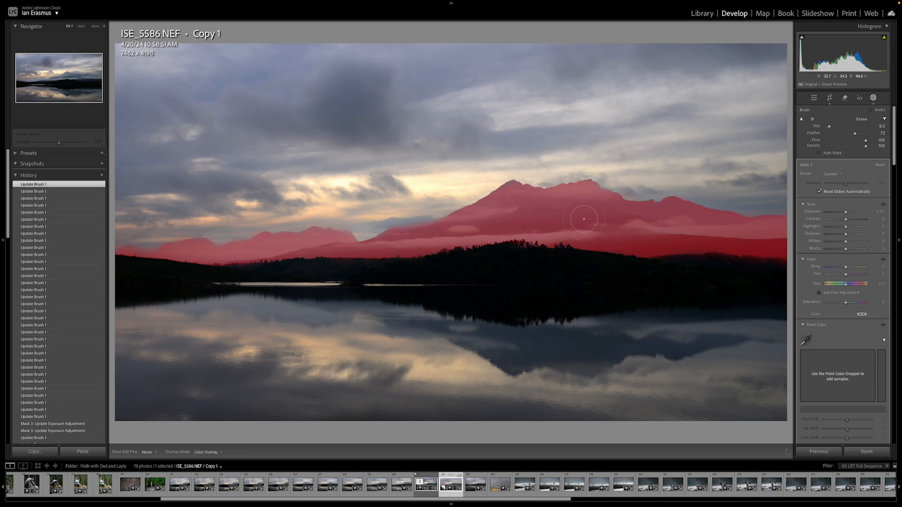
key("h")
left_click_drag(664, 229, 657, 229)
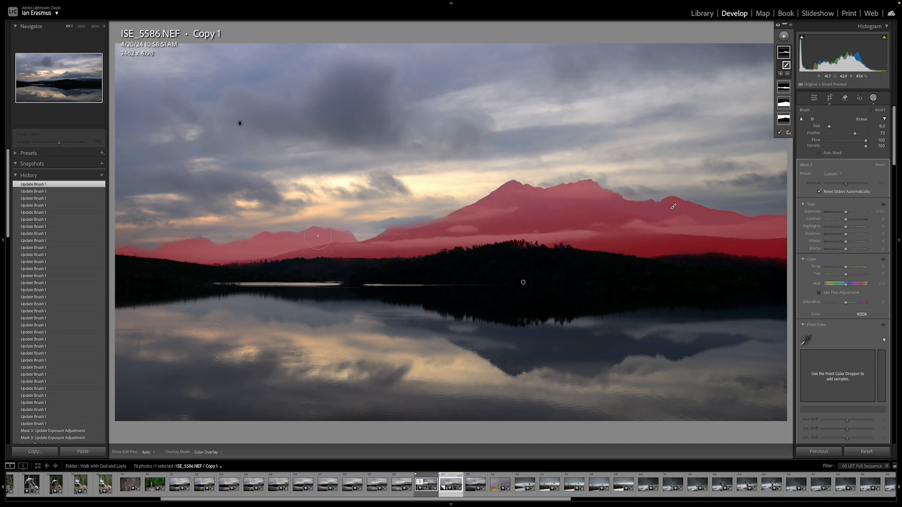
key("bracketright")
key("h")
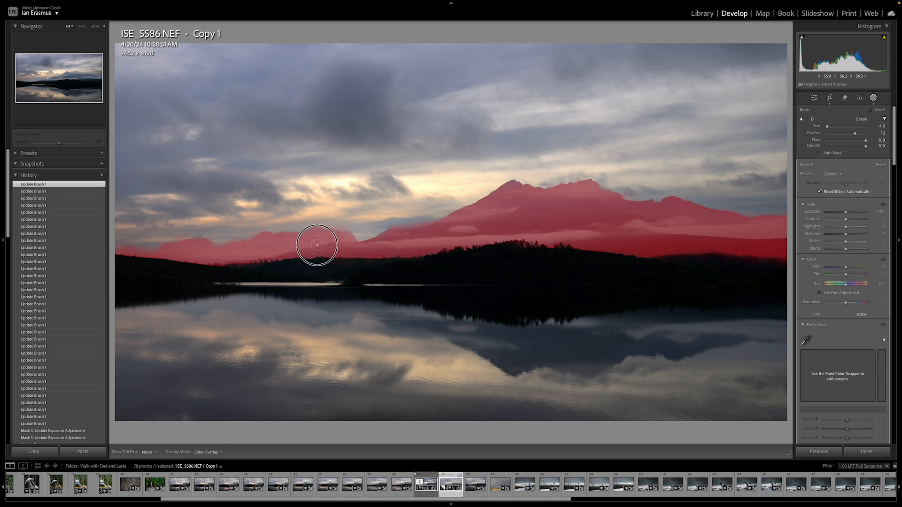
key("h")
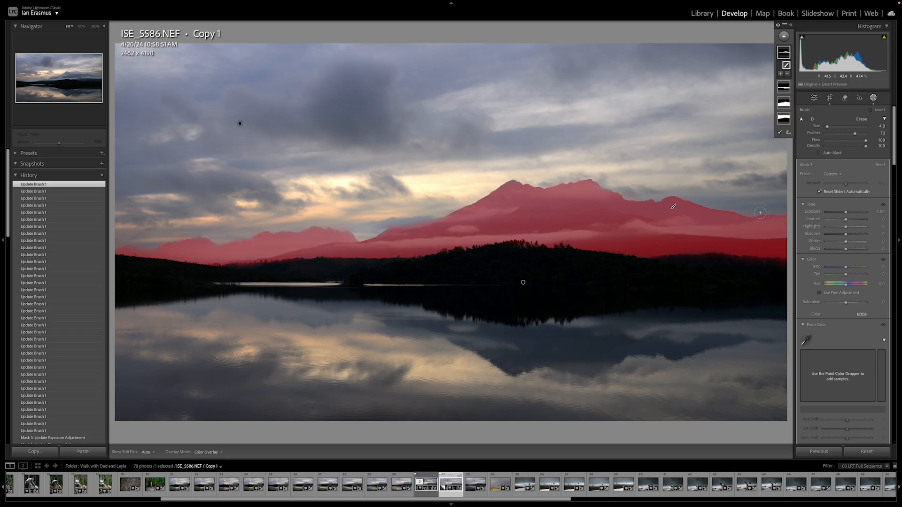
Set the mountain mask's contrast to 21, highlights to 9, shadows to -4, whites to 4 and blacks to -6.
left_click(846, 220)
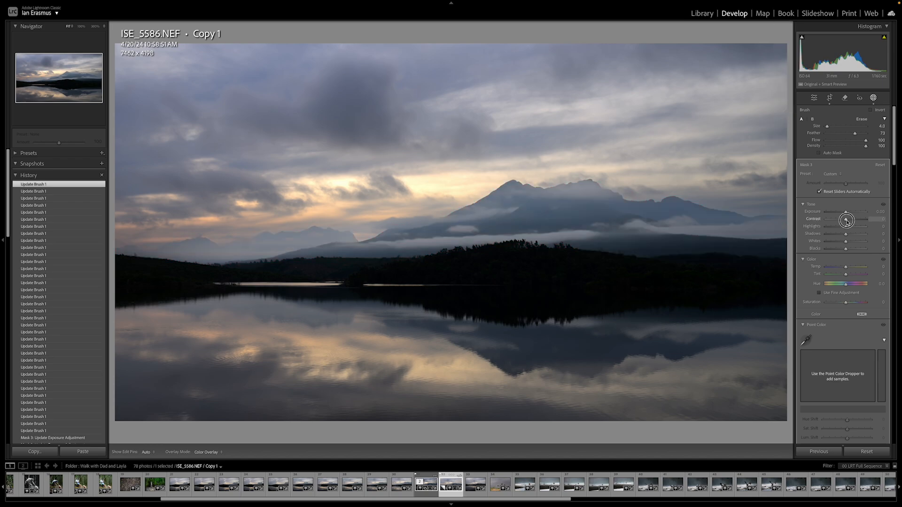
left_click_drag(846, 220, 852, 223)
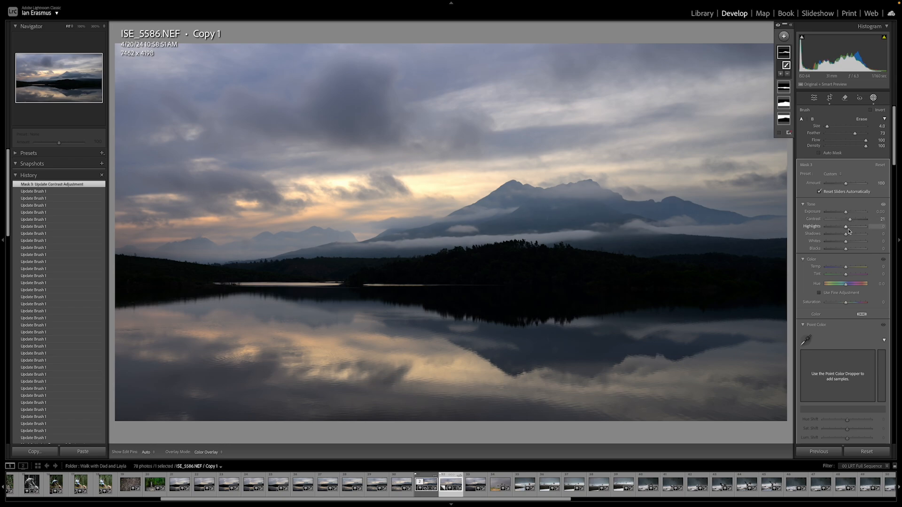
mouse_move(845, 227)
left_mouse_down()
mouse_move(845, 250)
mouse_move(847, 243)
left_mouse_up()
scroll(804, 258, "down", 5)
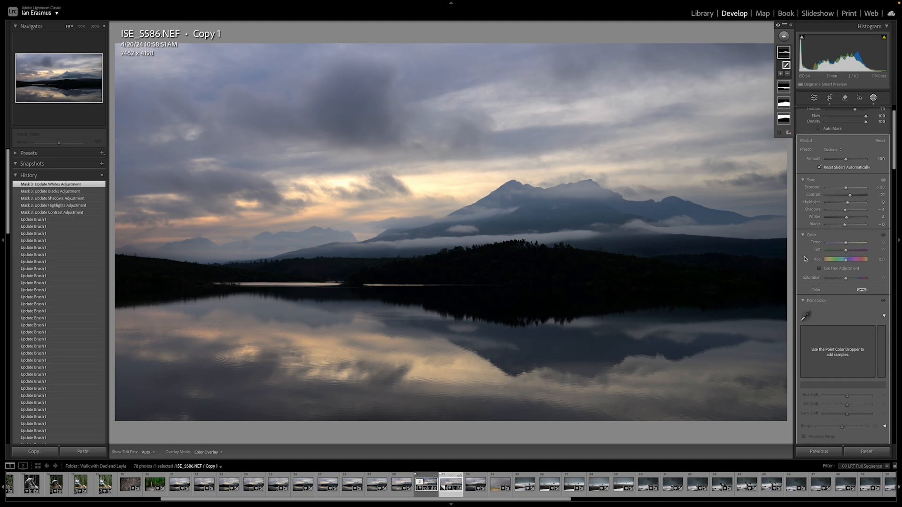
Leave the masking tool and raise the whole photo's exposure to +0.10.
scroll(806, 260, "down", 7)
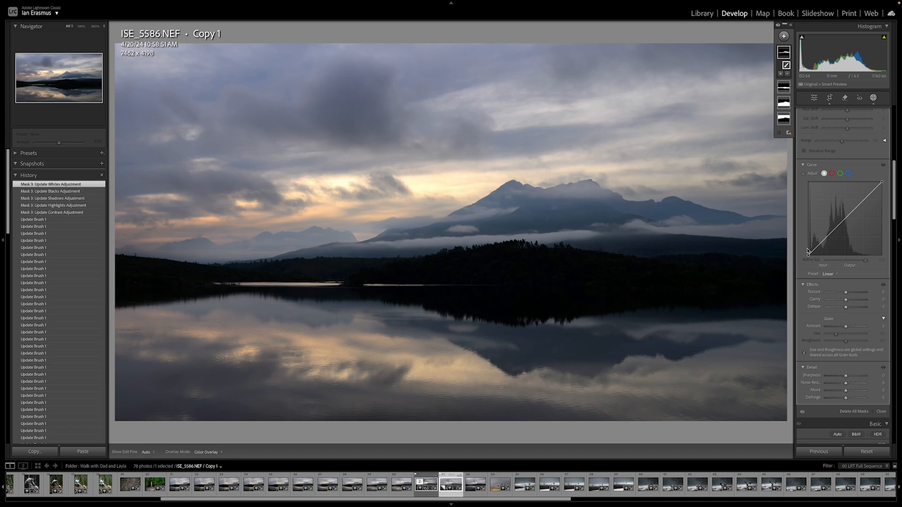
scroll(808, 251, "up", 10)
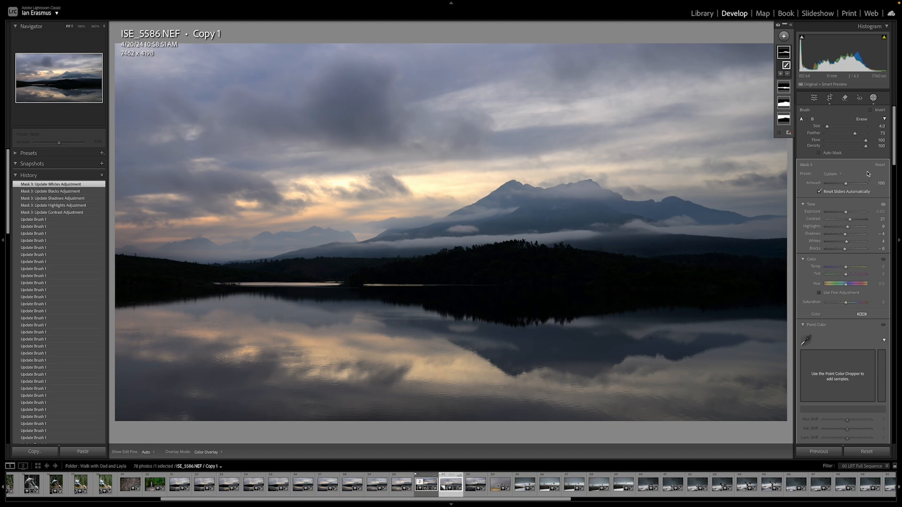
key("shift+w")
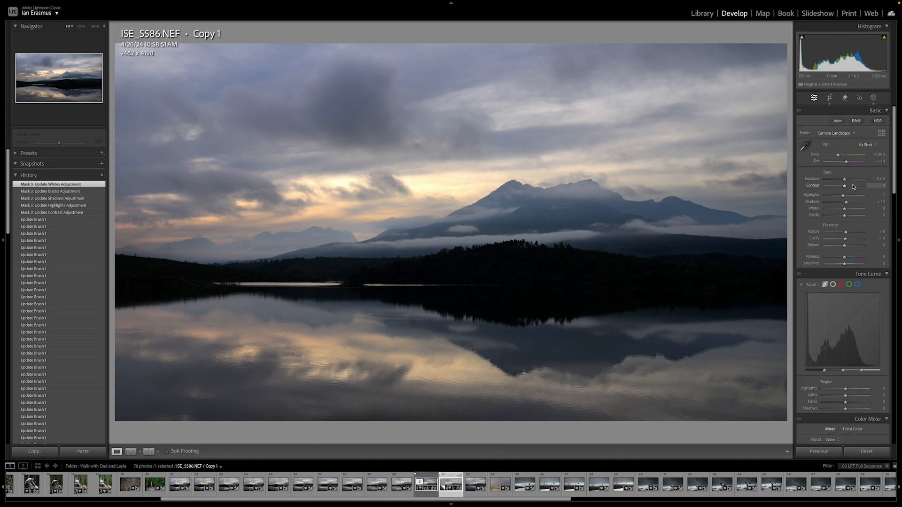
left_click_drag(845, 182, 844, 180)
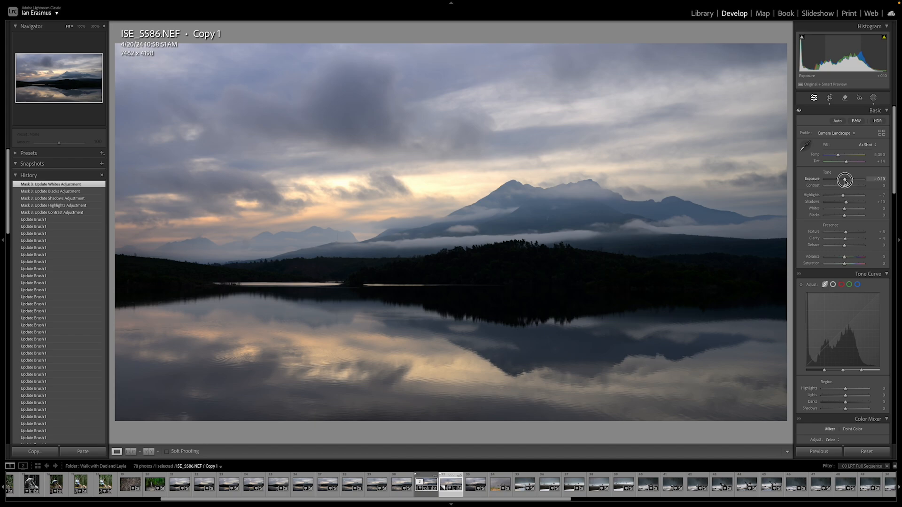
left_click_drag(845, 181, 845, 181)
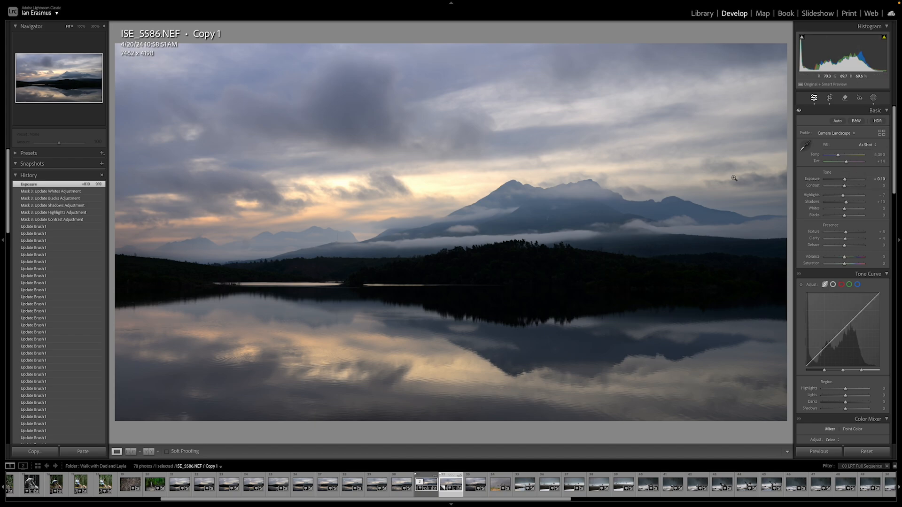
Set the sky mask's whites to 19 and leave the masking tool.
left_click(874, 99)
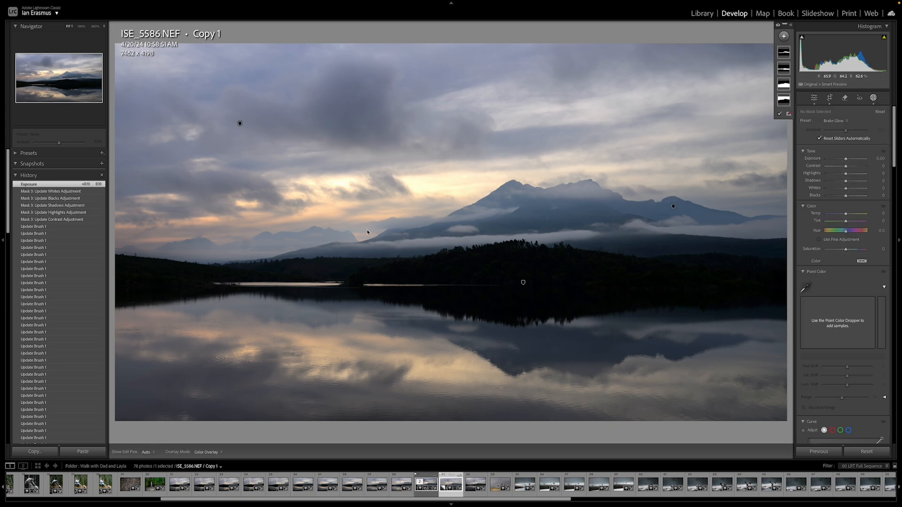
left_click(788, 106)
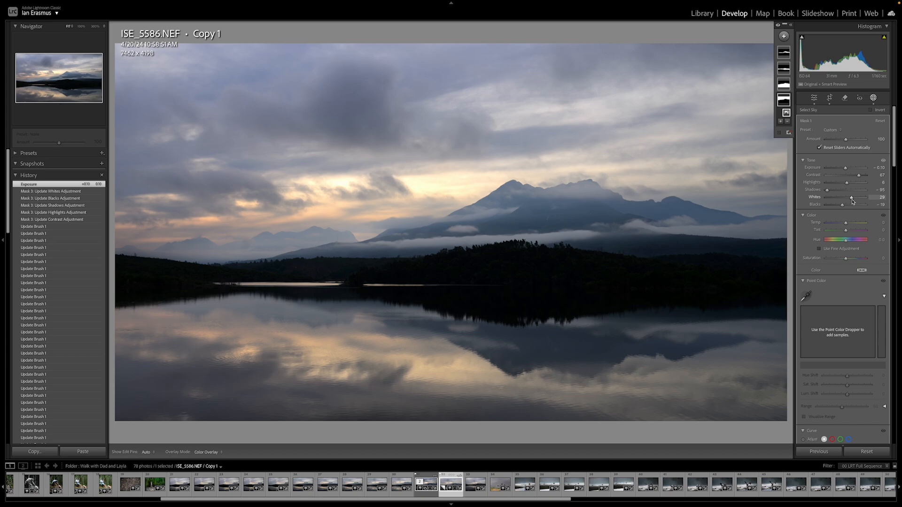
left_click_drag(853, 201, 850, 201)
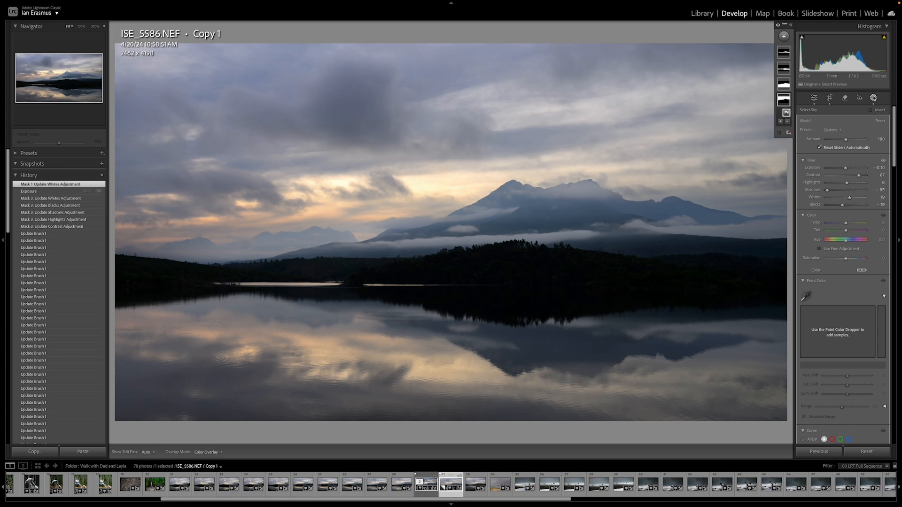
left_click(873, 97)
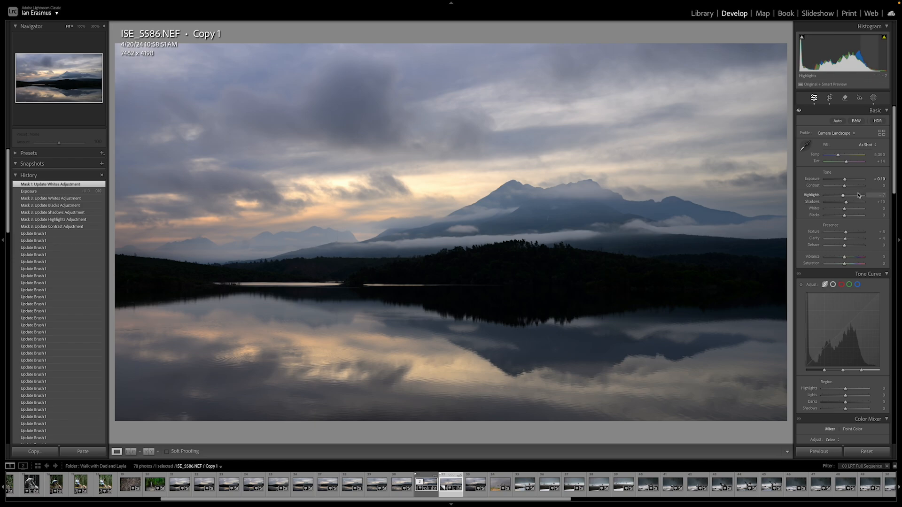
Try a new linear gradient mask across the upper part of the sky and delete it.
scroll(806, 314, "down", 10)
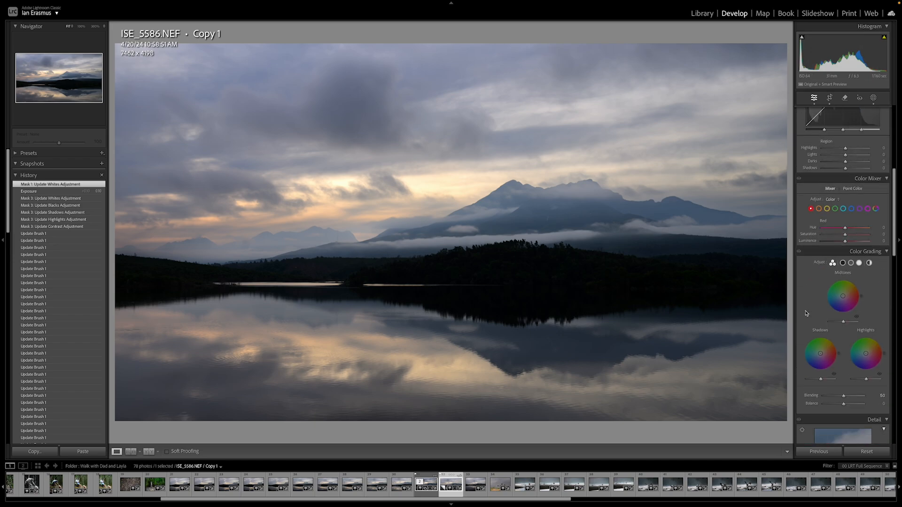
scroll(808, 120, "up", 5)
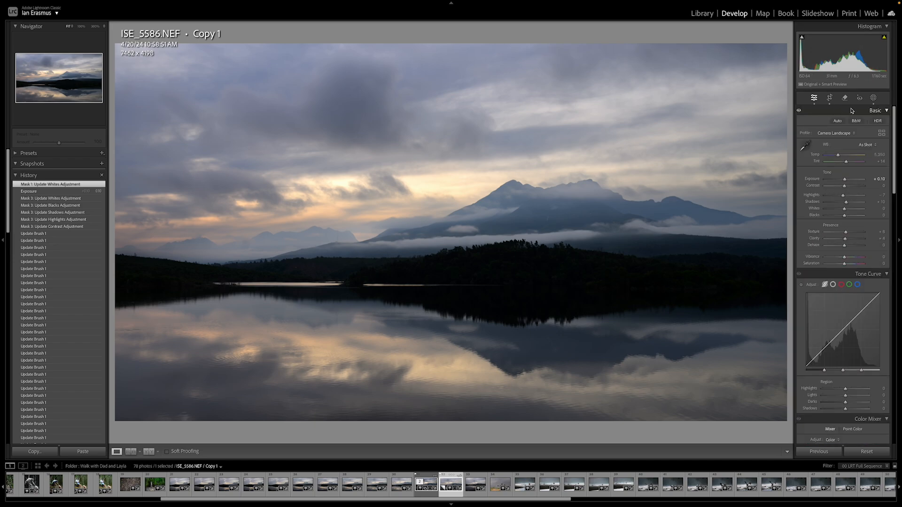
left_click(874, 98)
left_click(782, 36)
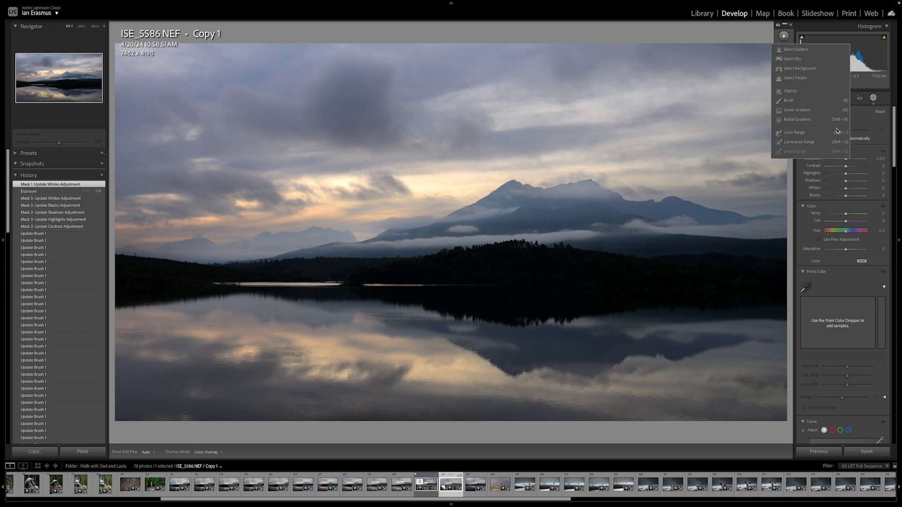
left_click(796, 110)
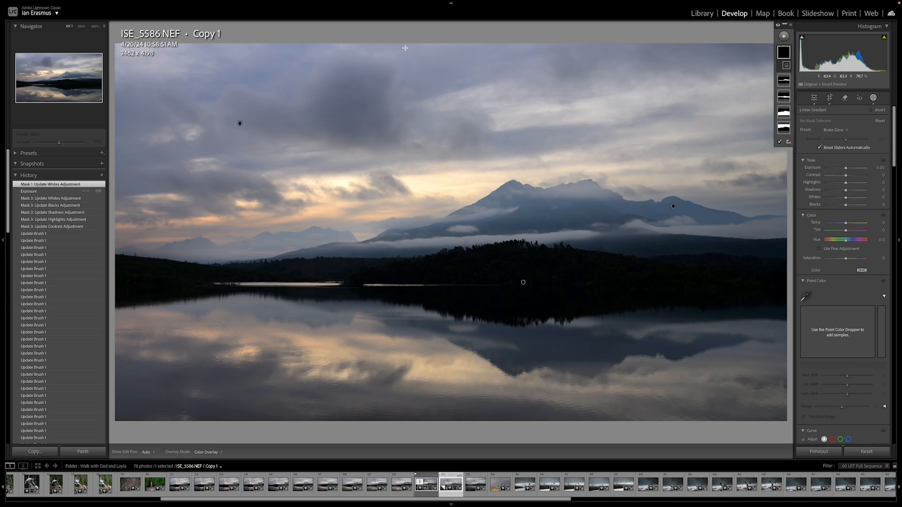
left_click_drag(405, 47, 407, 145)
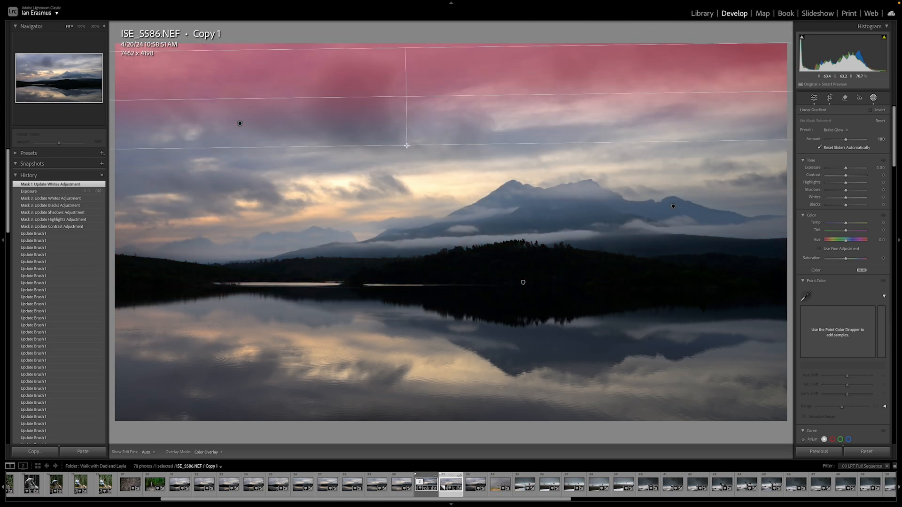
key("Delete")
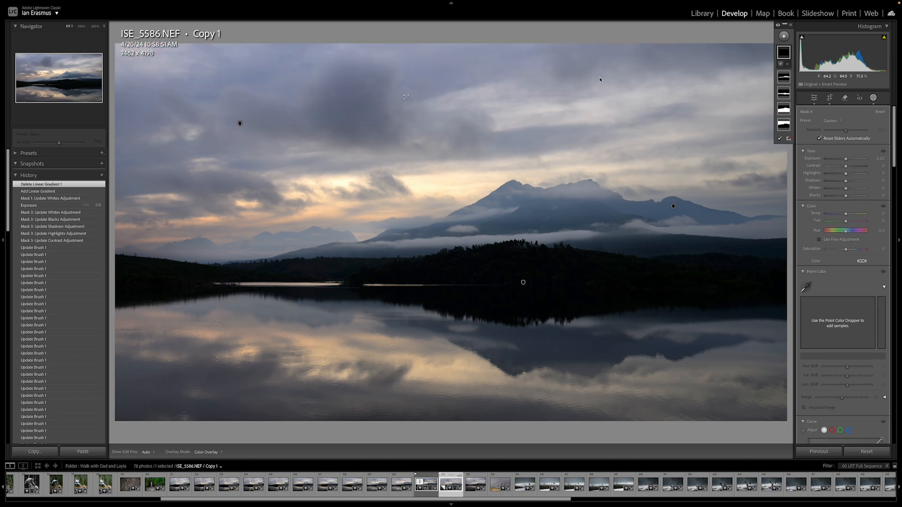
Add a large radial gradient mask and position it over the middle of the photo, around the mist line above the dark hills.
left_click(784, 36)
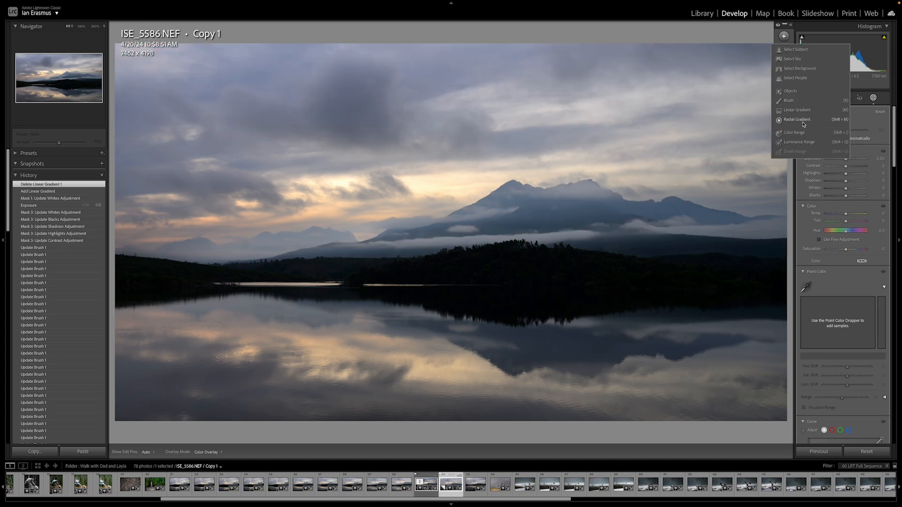
left_click(798, 120)
left_click_drag(455, 252, 677, 457)
left_click_drag(403, 244, 452, 239)
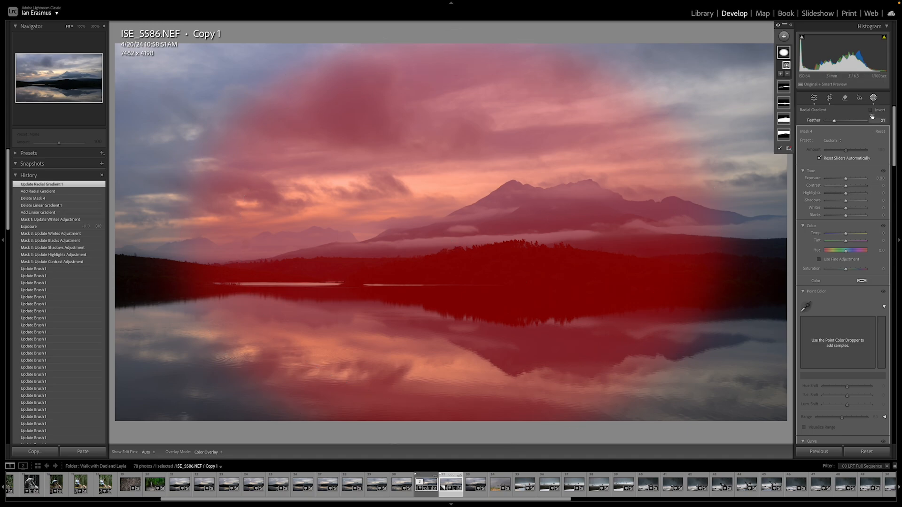
Try a post-crop vignette amount of -12 and reset it.
left_click_drag(895, 154, 894, 405)
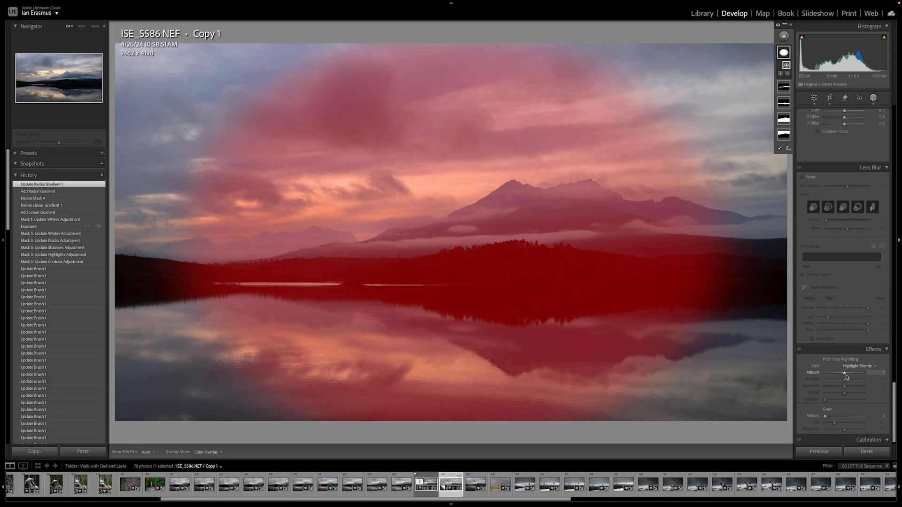
left_click_drag(845, 374, 842, 375)
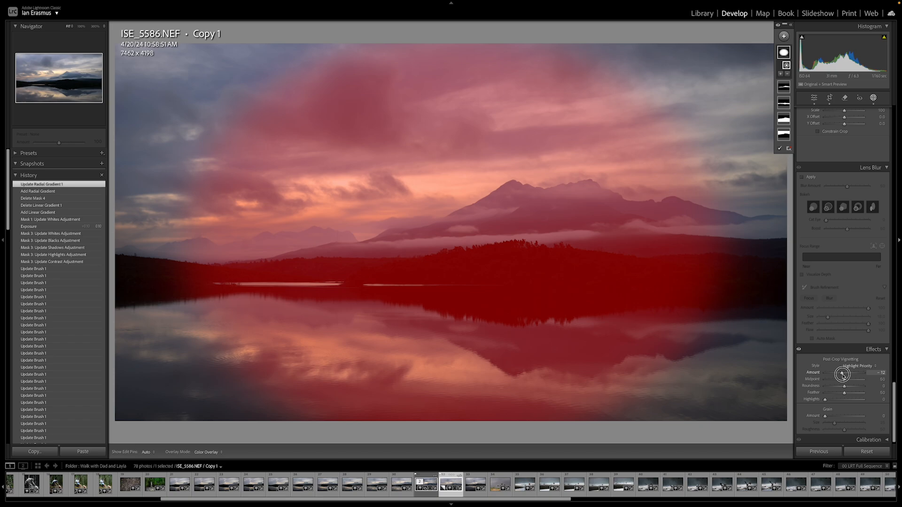
left_click_drag(842, 375, 842, 375)
double_click(842, 374)
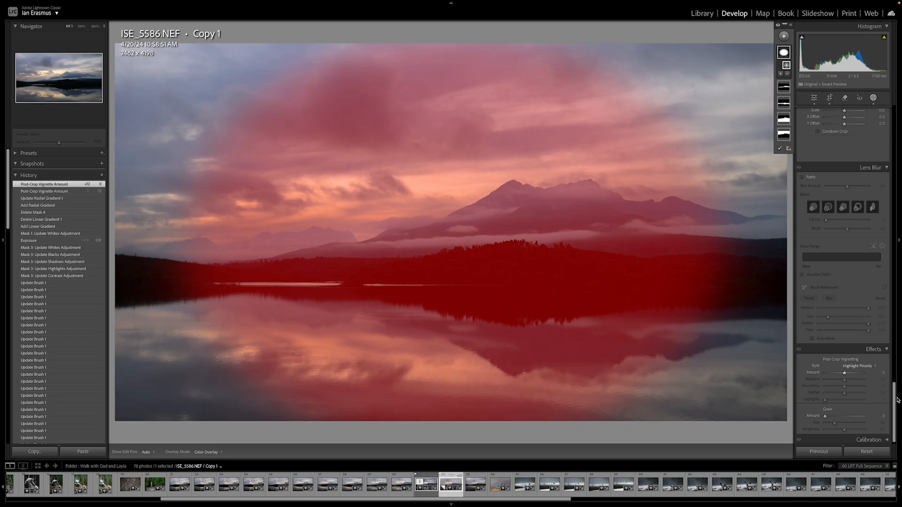
left_click_drag(894, 398, 885, 163)
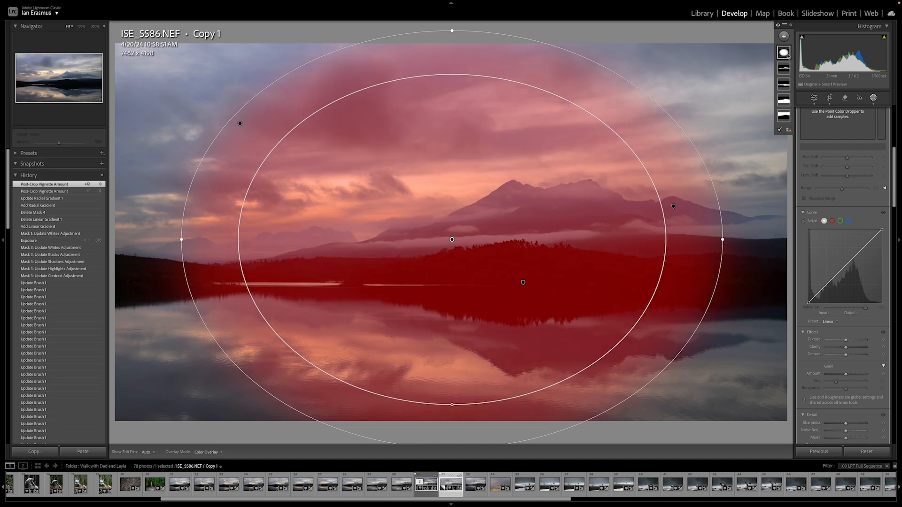
Reduce the radial gradient's height so its outer ellipse fits between the photo's upper and lower edges.
left_click(786, 54)
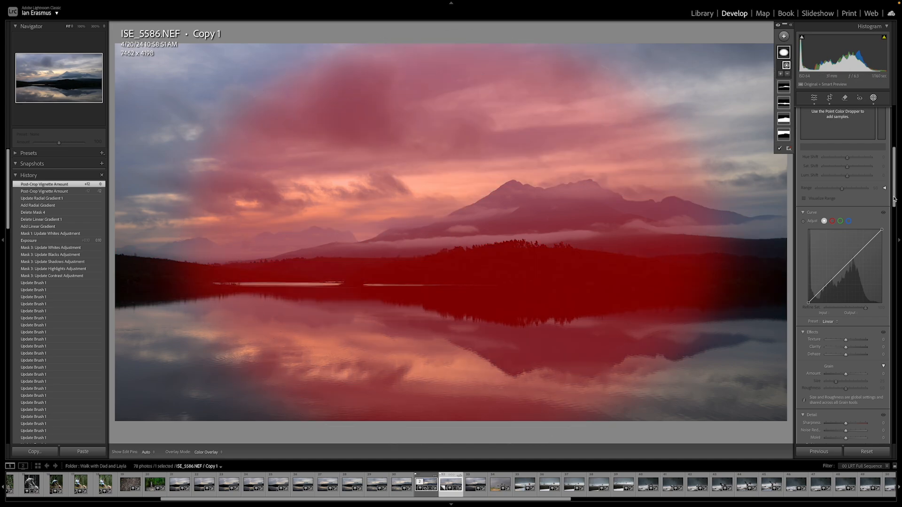
scroll(876, 151, "up", 5)
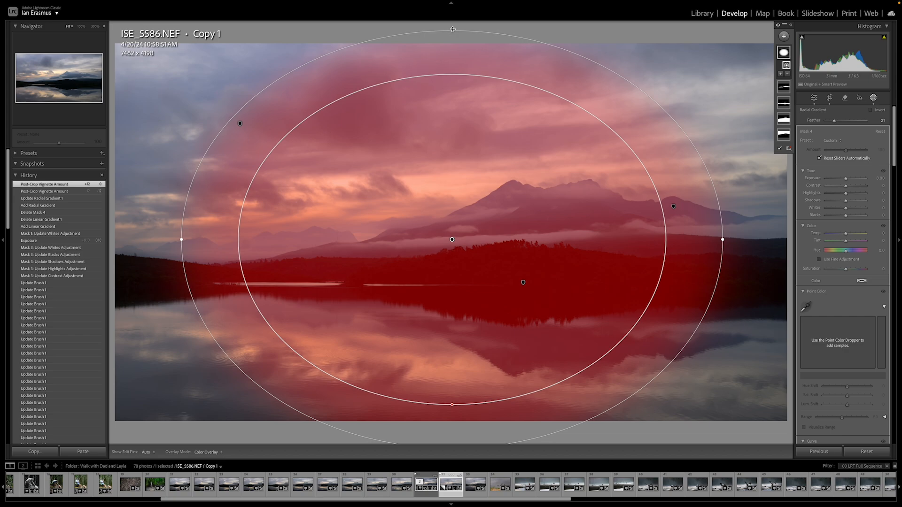
left_click_drag(452, 29, 452, 57)
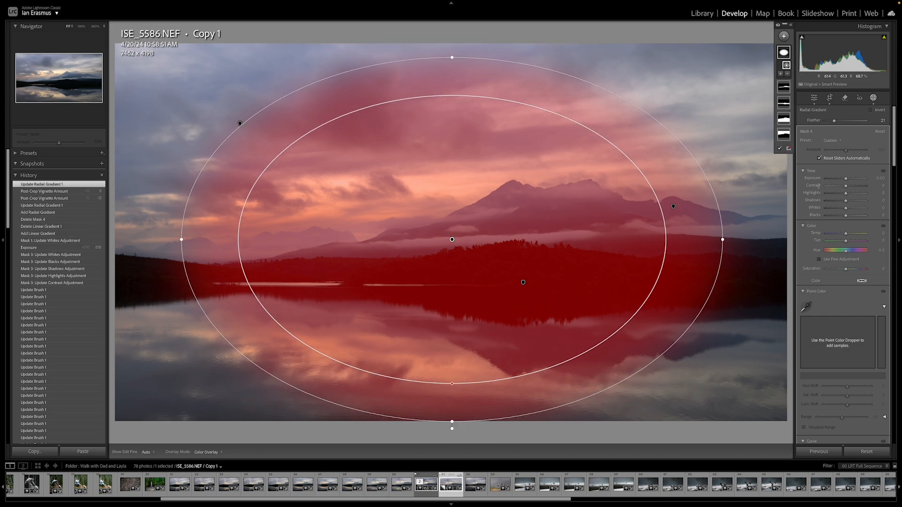
Invert the radial gradient mask and darken it with exposure -0.21 and blacks -6.
left_click(872, 110)
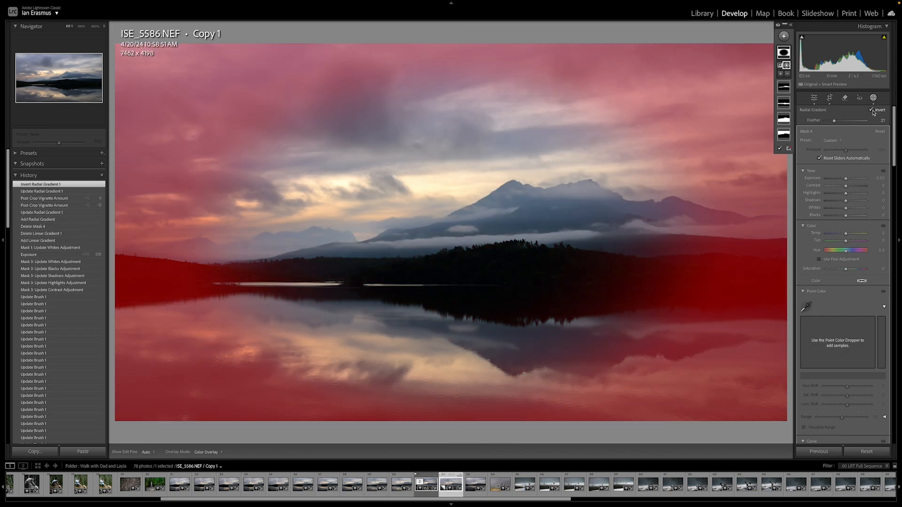
left_click_drag(845, 178, 844, 180)
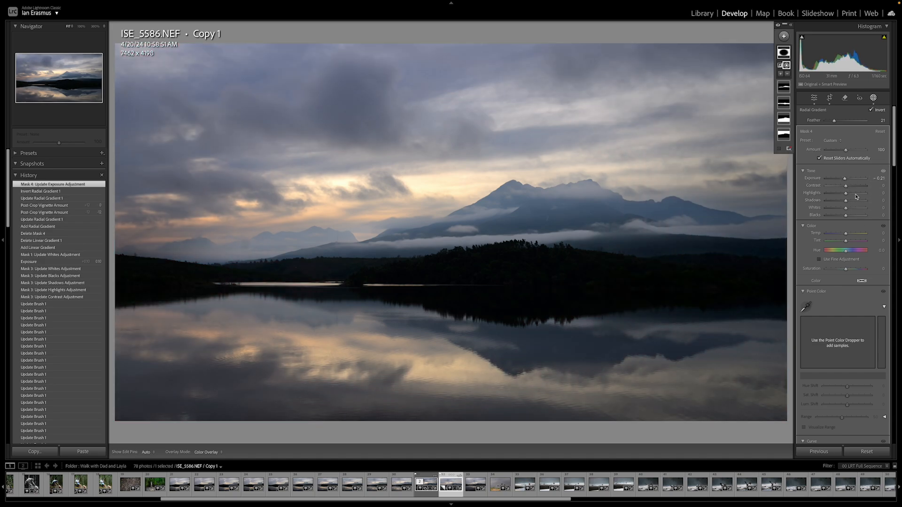
left_click_drag(845, 215, 845, 216)
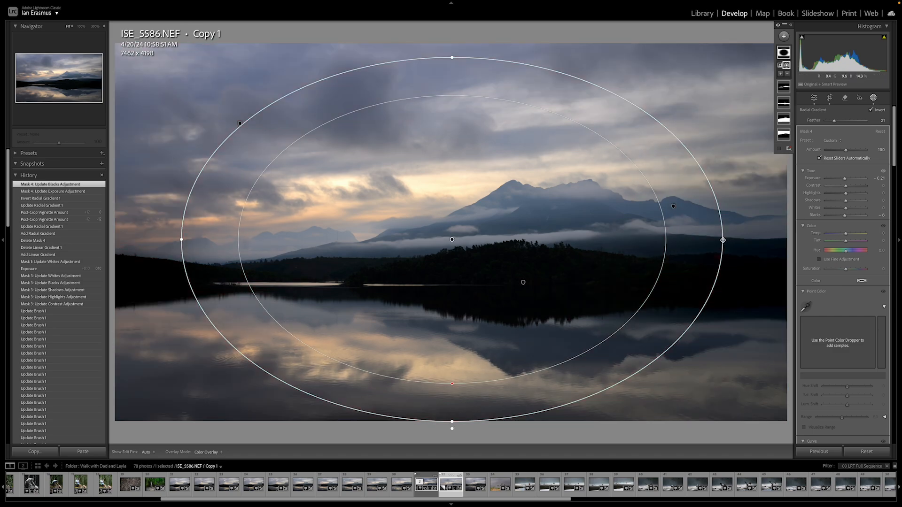
Widen the radial gradient almost to the photo's side edges, fine-tune its height and centre, and set the mask's contrast to 18.
left_click_drag(722, 240, 781, 244)
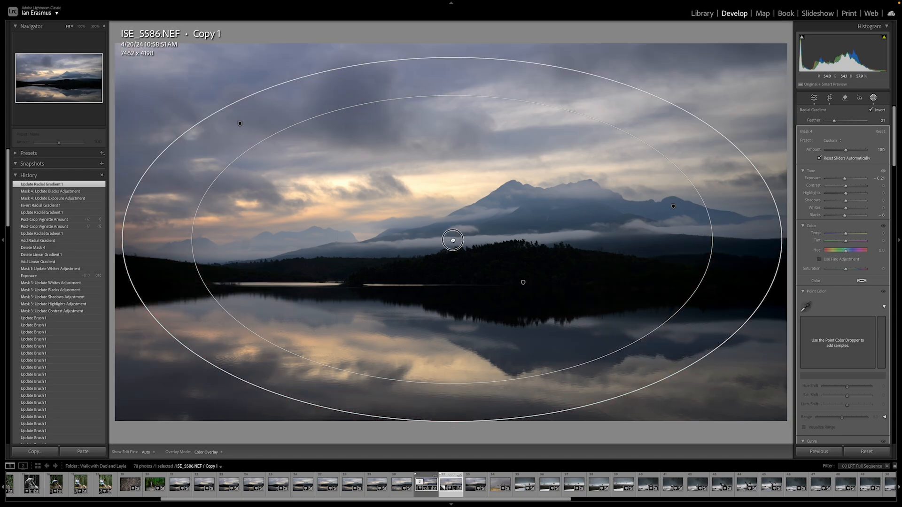
left_click_drag(452, 241, 454, 239)
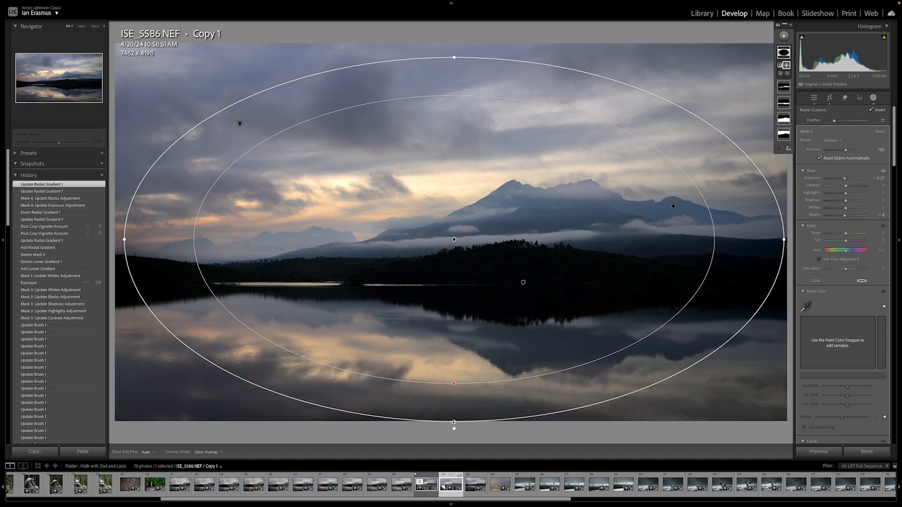
left_click_drag(454, 423, 454, 412)
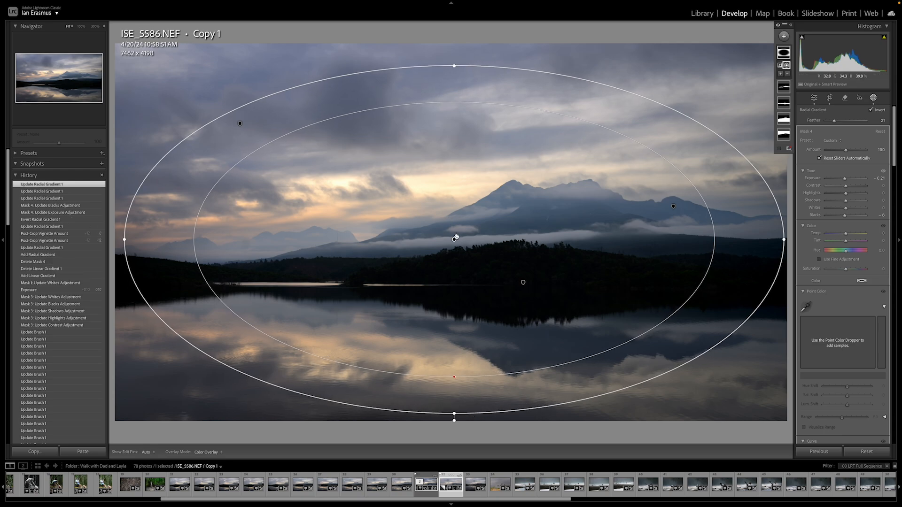
left_click_drag(455, 239, 455, 235)
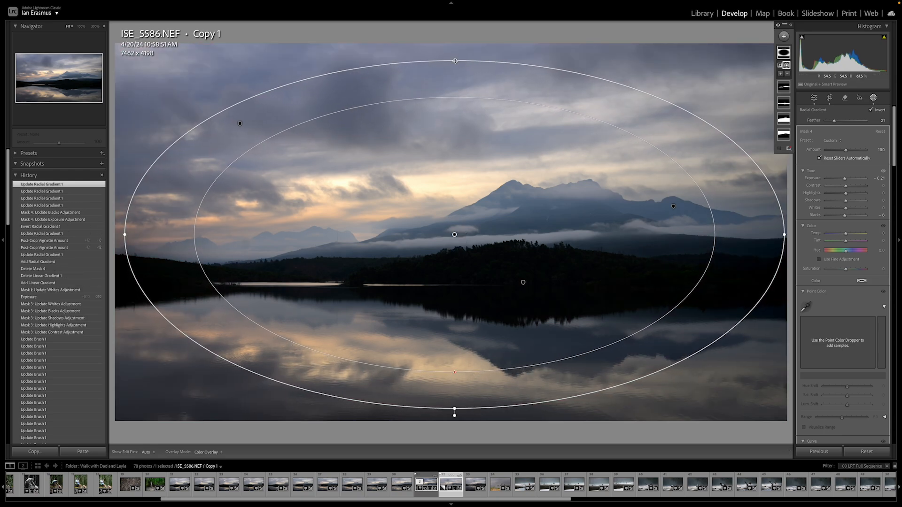
left_click_drag(455, 61, 455, 55)
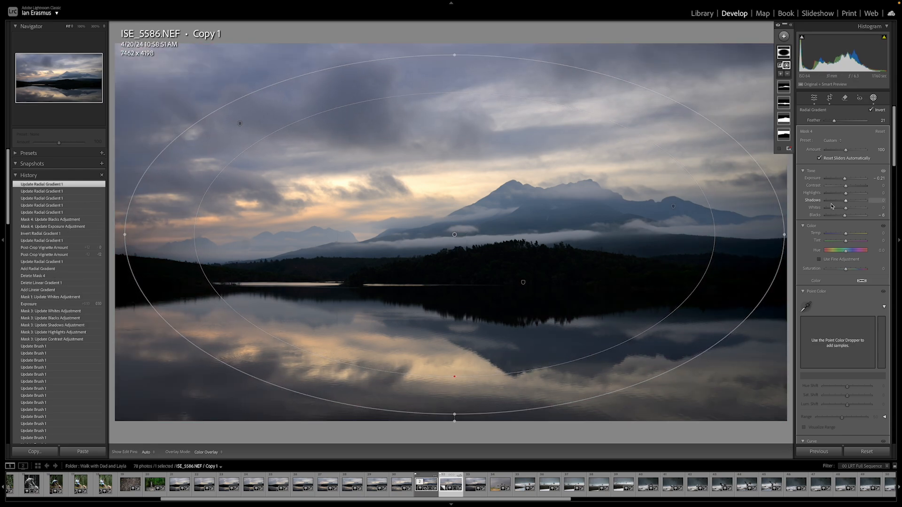
left_click_drag(846, 186, 848, 187)
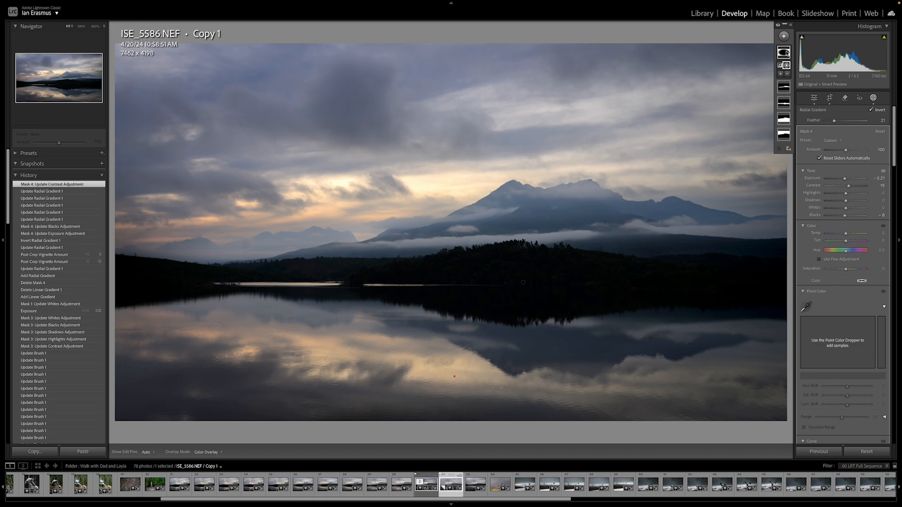
Create a new brush mask with size 12, feather 73 and flow 22, and paint over the glowing clouds beside the mountain.
mouse_move(741, 126)
key("k")
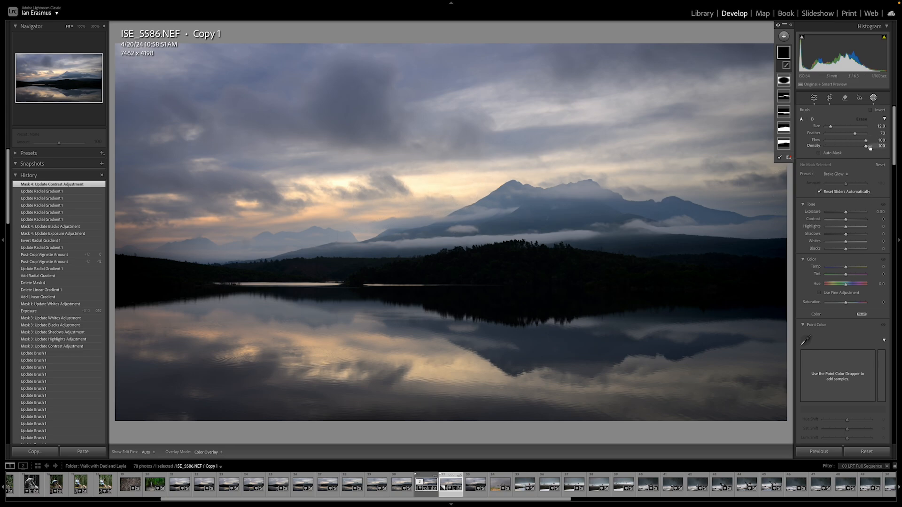
left_click(835, 141)
mouse_move(334, 225)
left_mouse_down()
mouse_move(385, 198)
mouse_move(323, 211)
mouse_move(329, 198)
mouse_move(281, 213)
mouse_move(466, 180)
mouse_move(428, 203)
mouse_move(307, 190)
mouse_move(379, 201)
mouse_move(346, 218)
left_mouse_up()
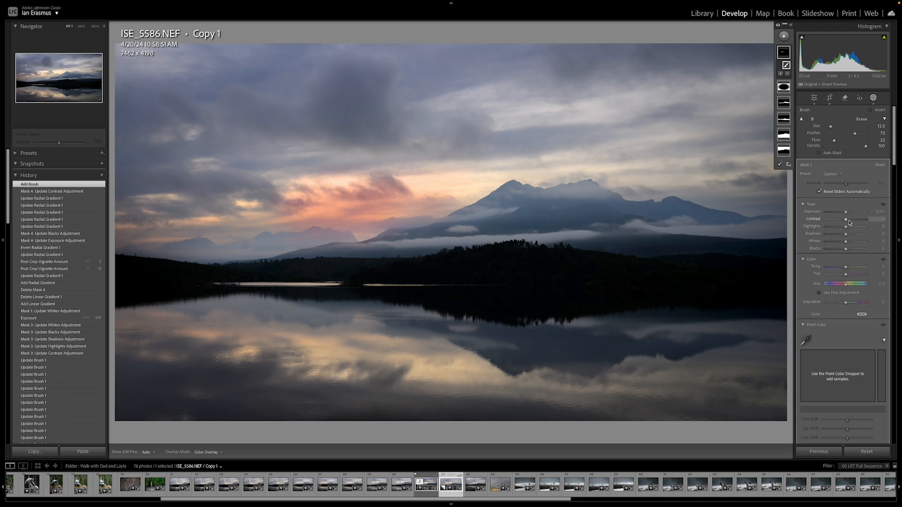
Set the cloud brush mask's contrast to 31 and raise its whites slightly.
left_click_drag(849, 222, 852, 222)
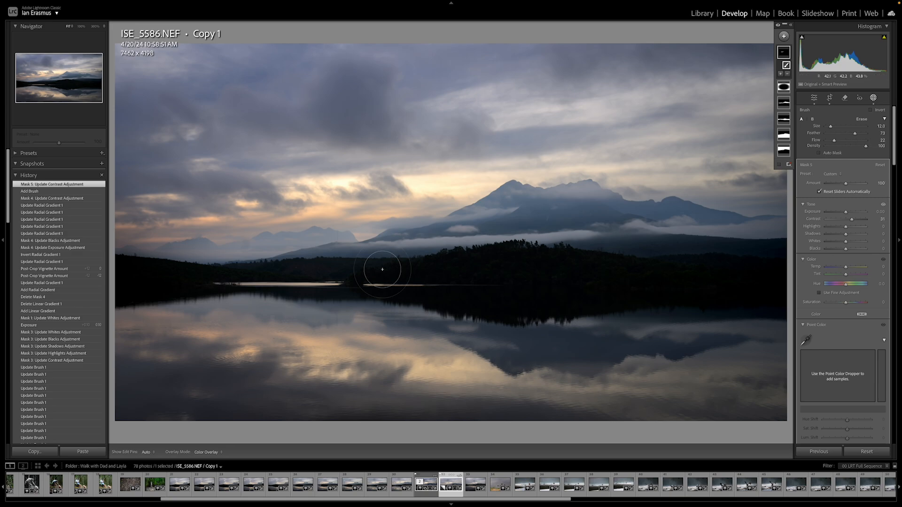
key("h")
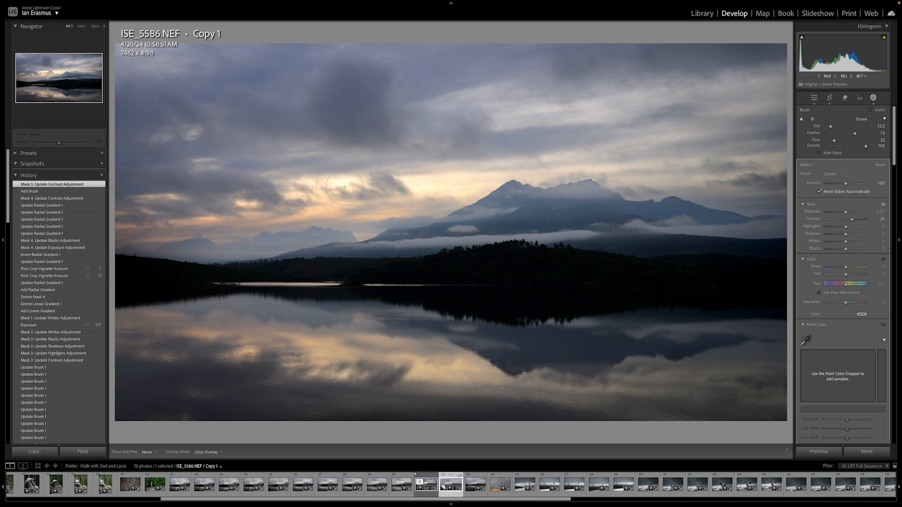
key("h")
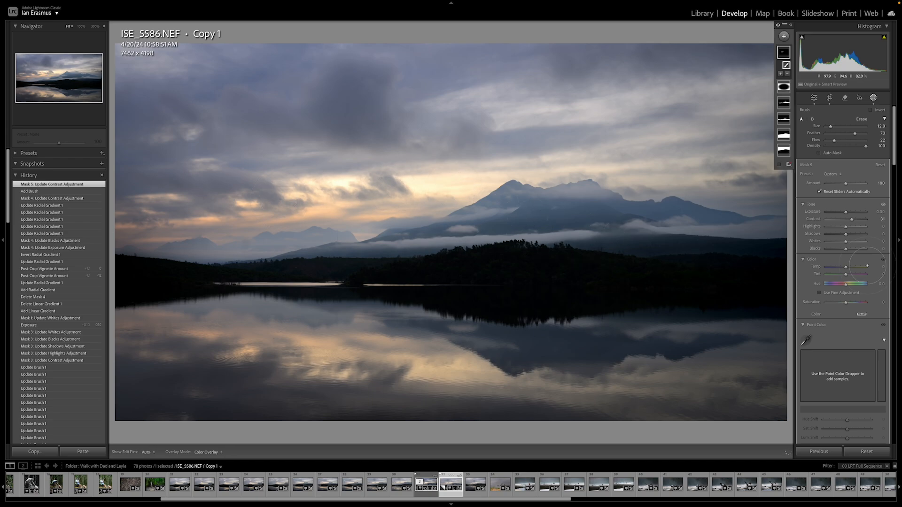
left_click(519, 262)
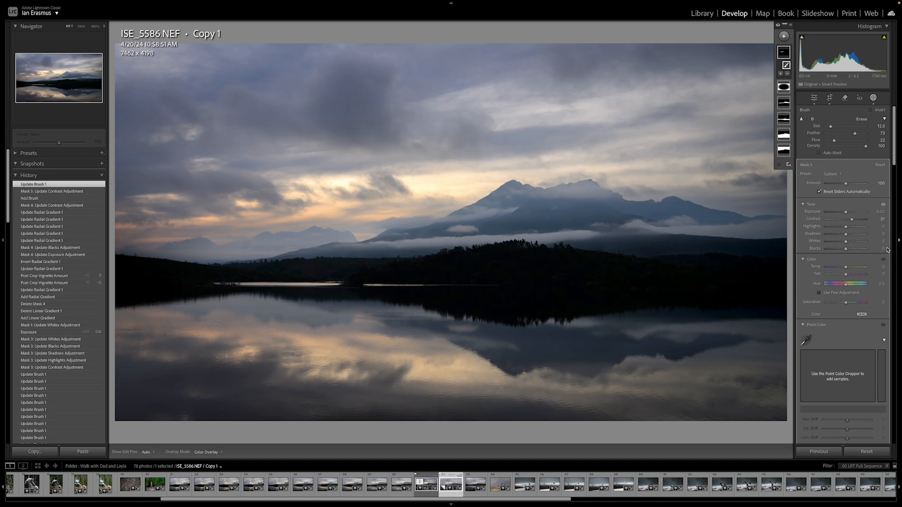
left_click(846, 243)
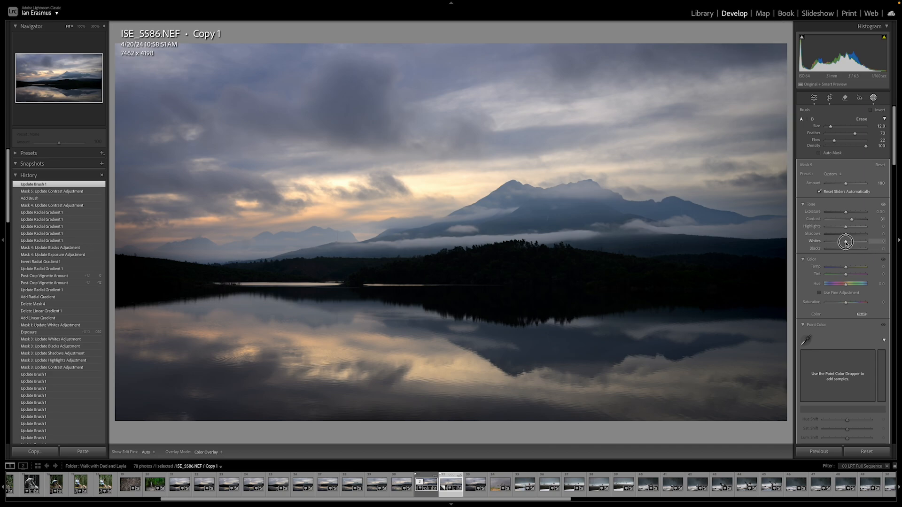
left_click_drag(846, 244, 849, 244)
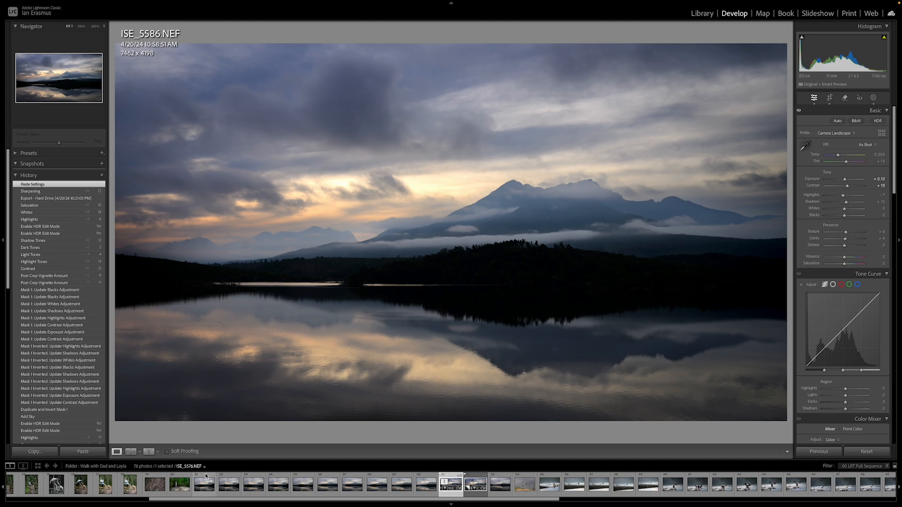
Compare the photo before and after editing, first as a top/bottom split and finally as full images side by side.
left_click(153, 453)
left_click(152, 454)
left_click(152, 453)
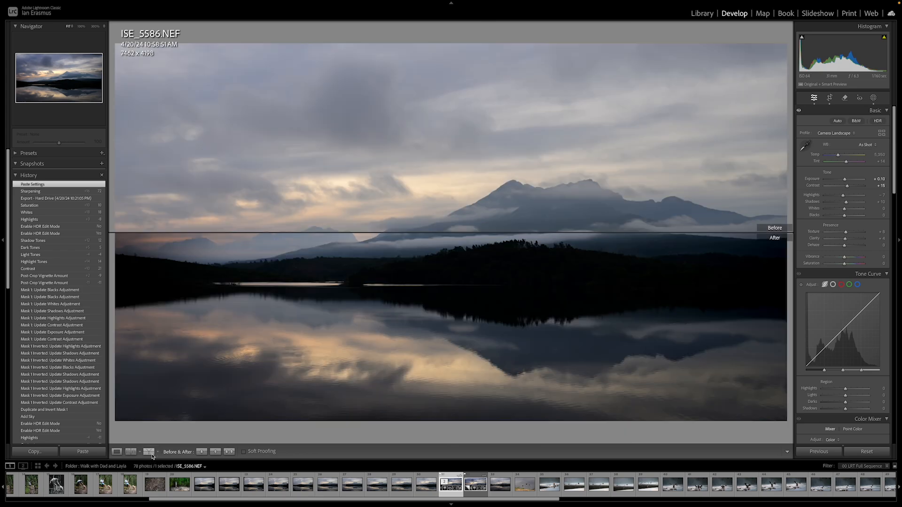
left_click(151, 453)
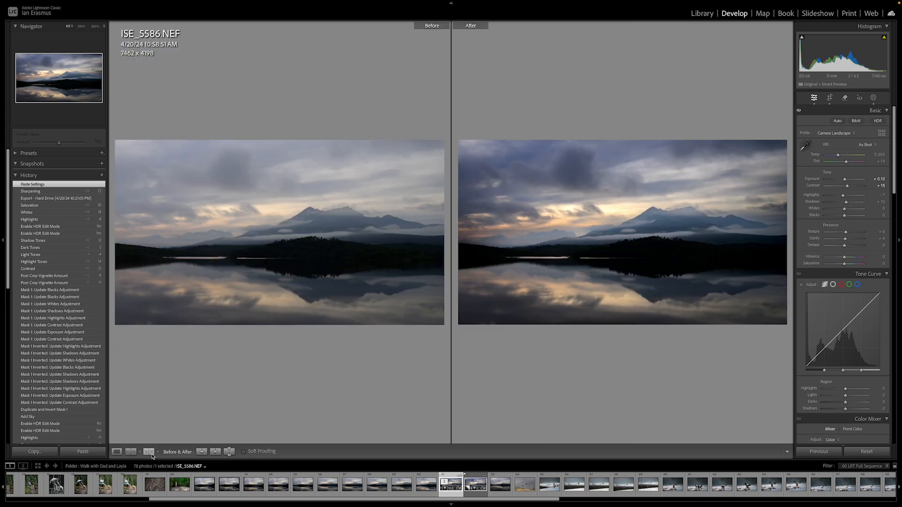